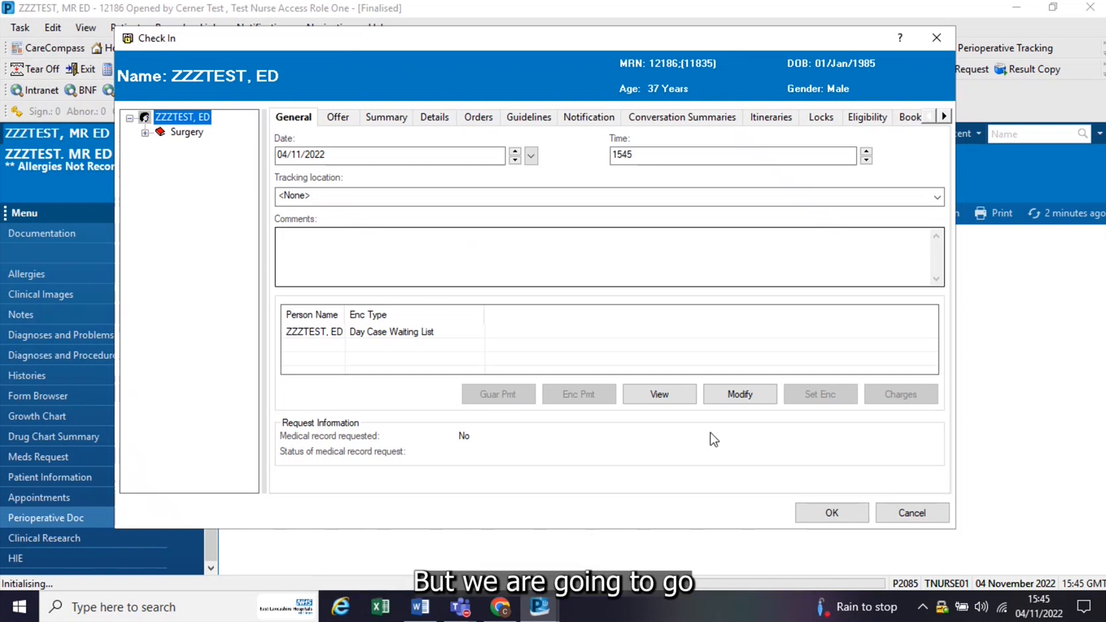
Step: Set the surgery order's Fit for Surgery field to Yes and submit the patient's check-in
left_click(820, 514)
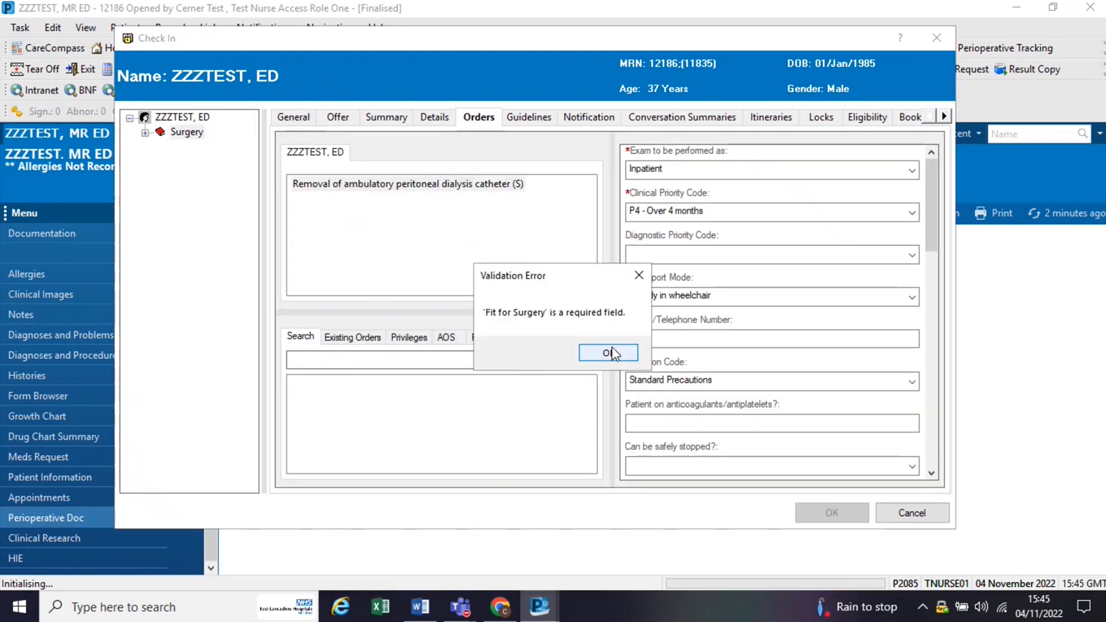
left_click(612, 353)
left_click(911, 463)
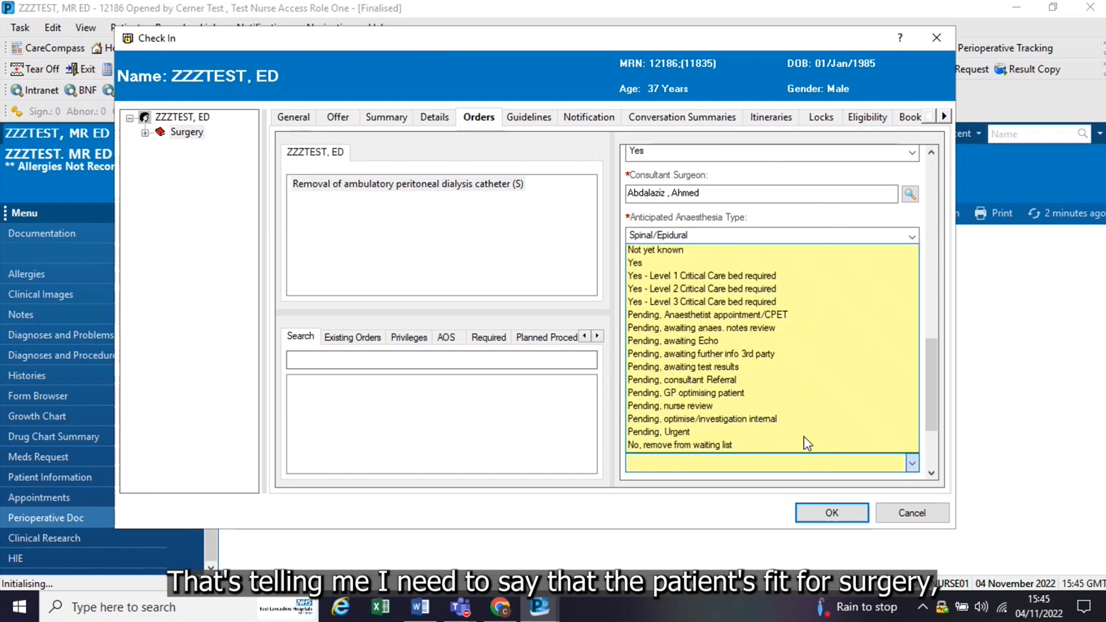
left_click(715, 262)
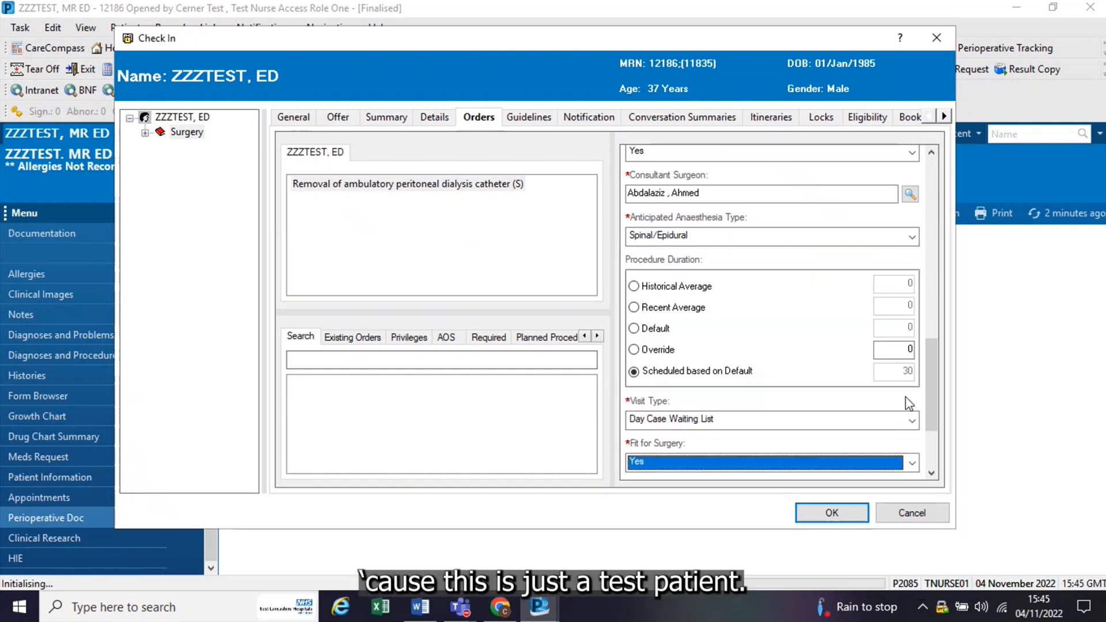
left_click(816, 513)
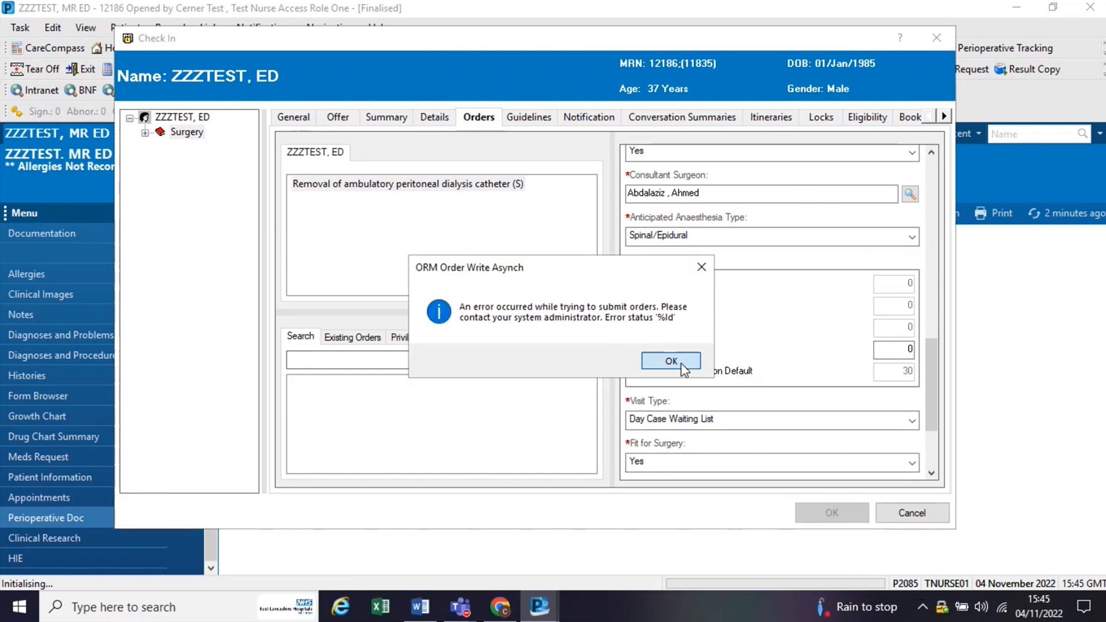
left_click(671, 361)
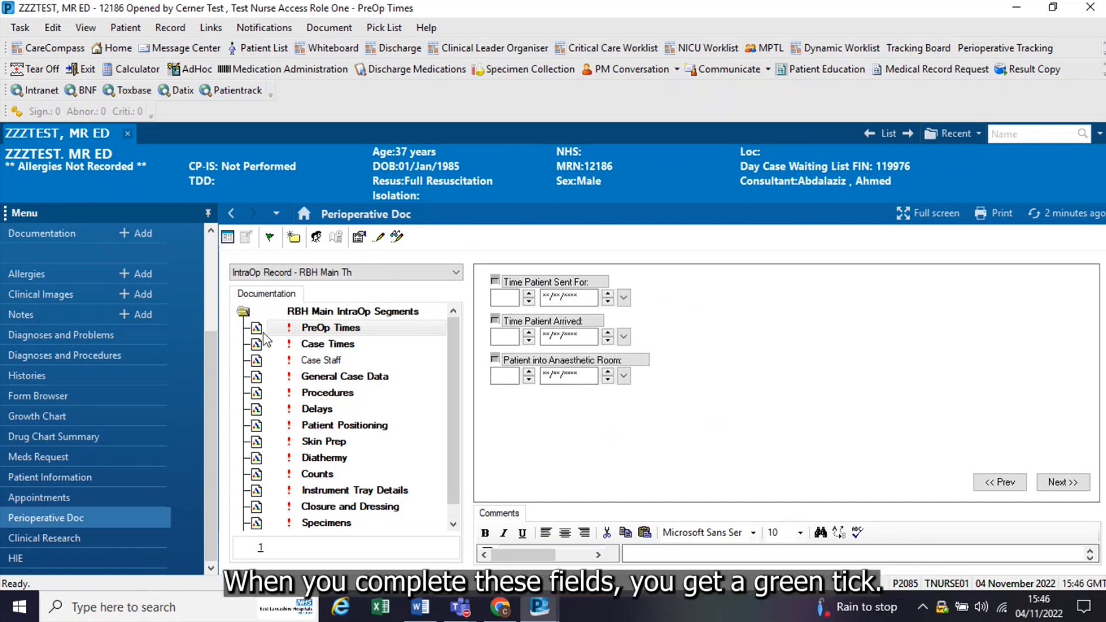
Step: In PreOp Times, set Time Patient Sent For to 1530 and Time Patient Arrived to 1531 on 04/11/2022
left_click(507, 295)
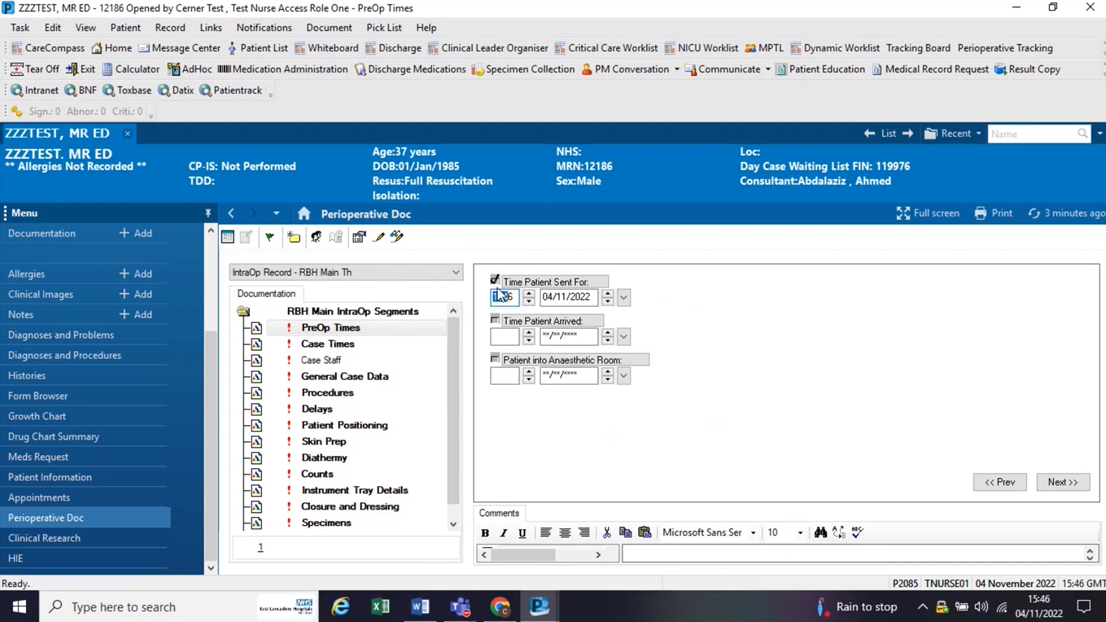
left_click(528, 303)
left_click(528, 303)
left_click(529, 303)
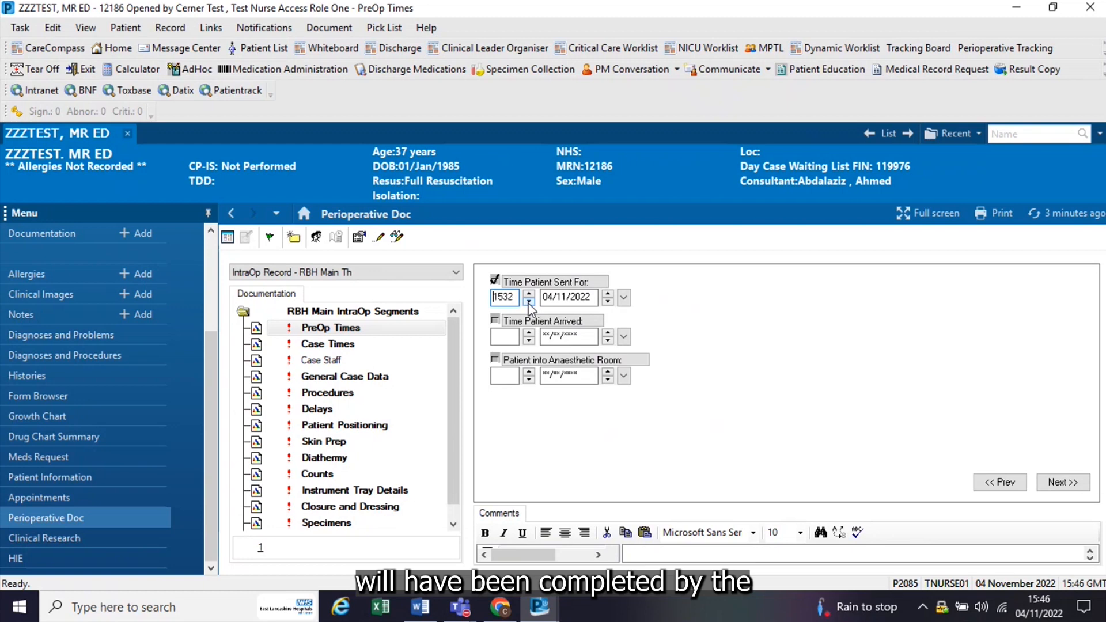
left_click(529, 303)
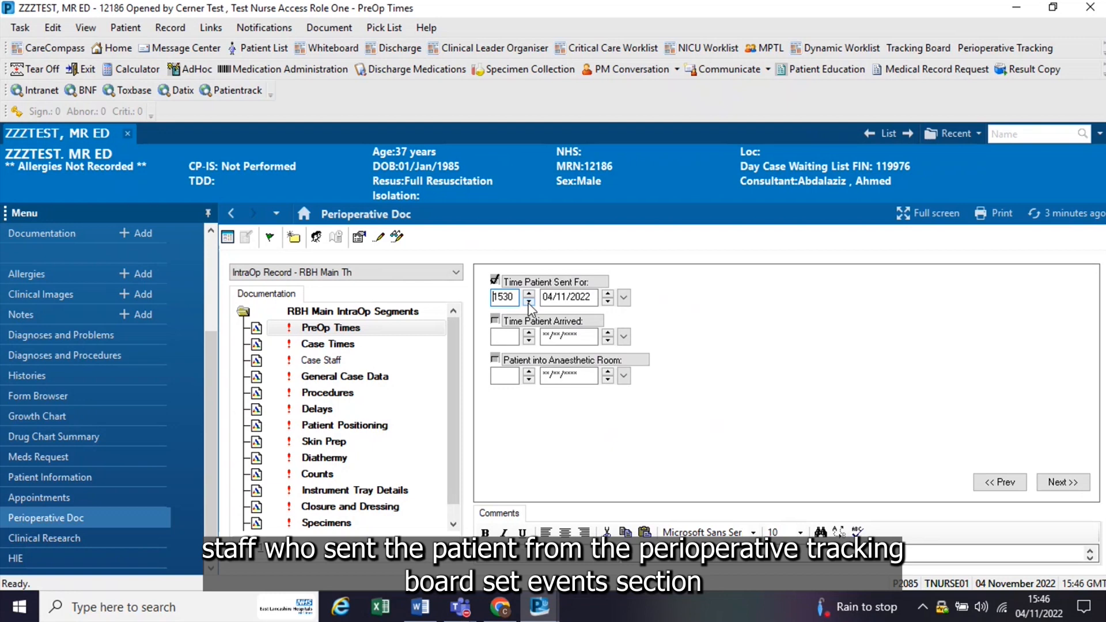
left_click(527, 340)
left_click(528, 341)
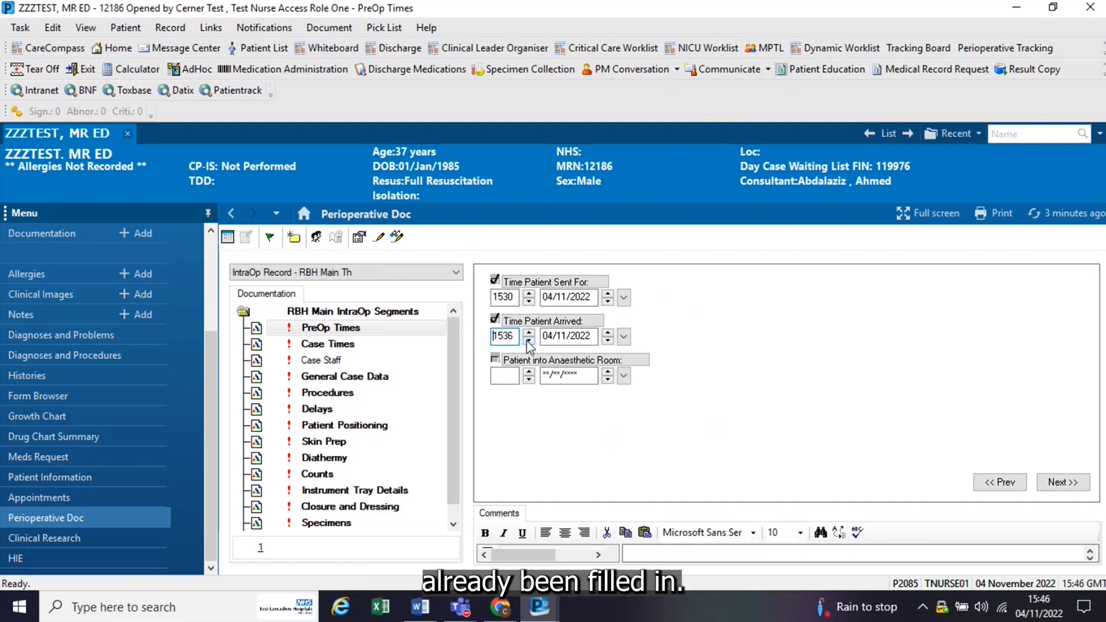
left_click(528, 341)
left_click(528, 341)
left_click(528, 341)
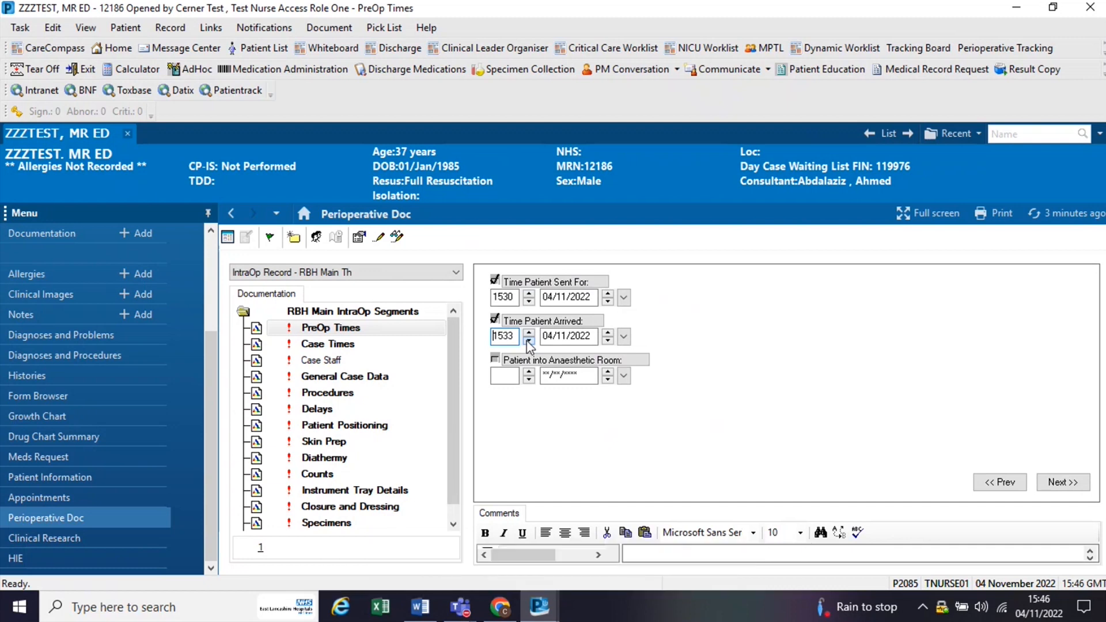
Step: Record Patient into Anaesthetic Room as 1533 on 04/11/2022
left_click(501, 377)
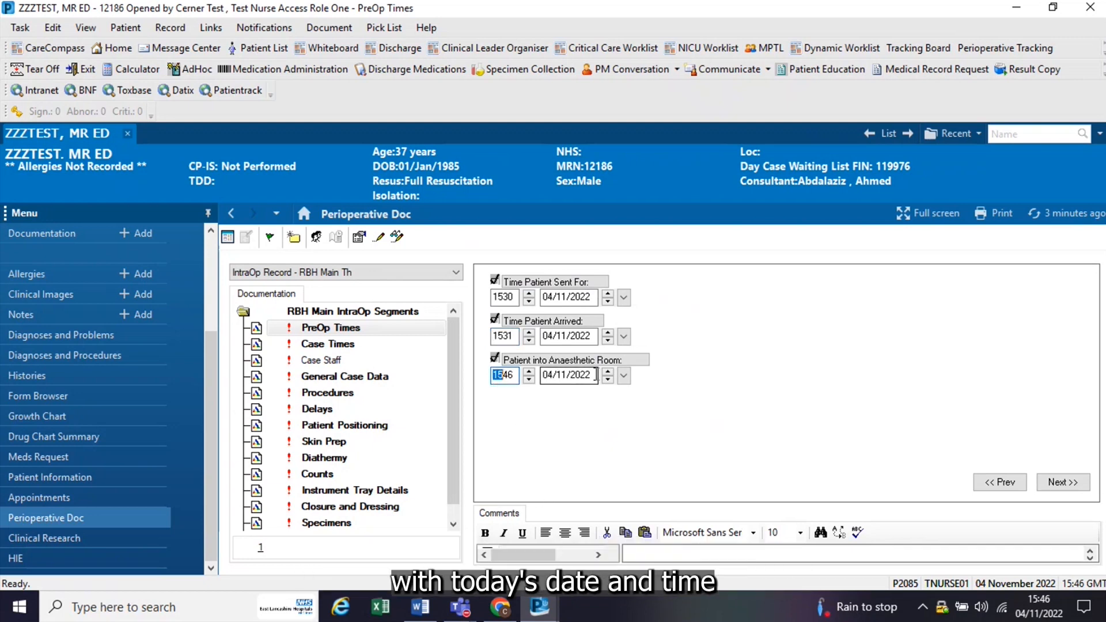
left_click(530, 380)
left_click(530, 380)
left_click(530, 381)
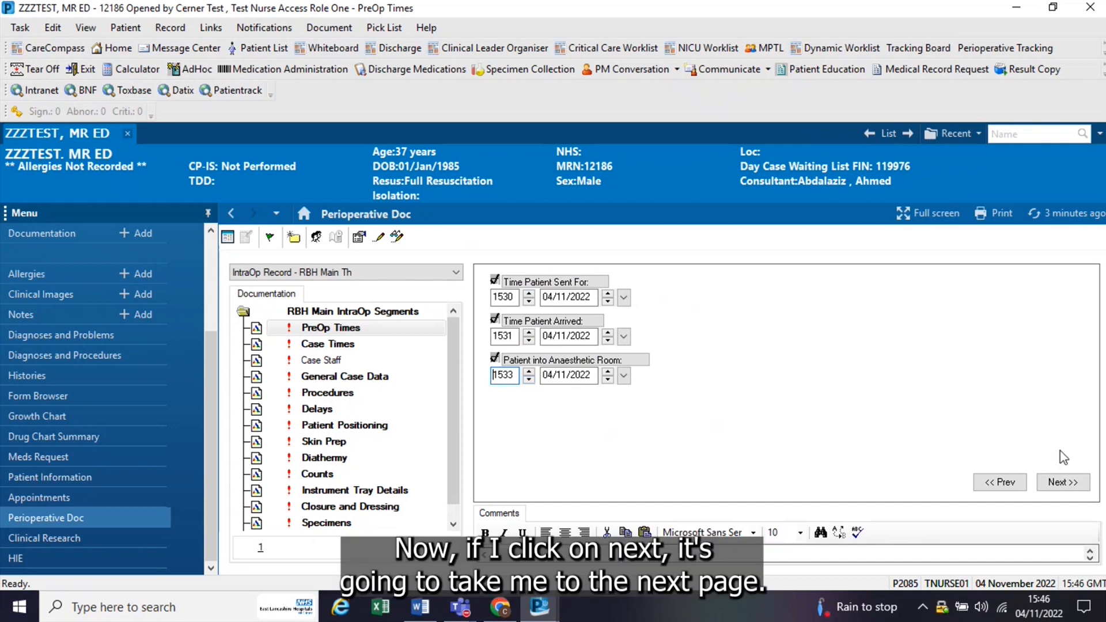
Step: Move on to the Case Times segment and set Time Anaesthetic Started to 1535 on 04/11/2022
left_click(1063, 483)
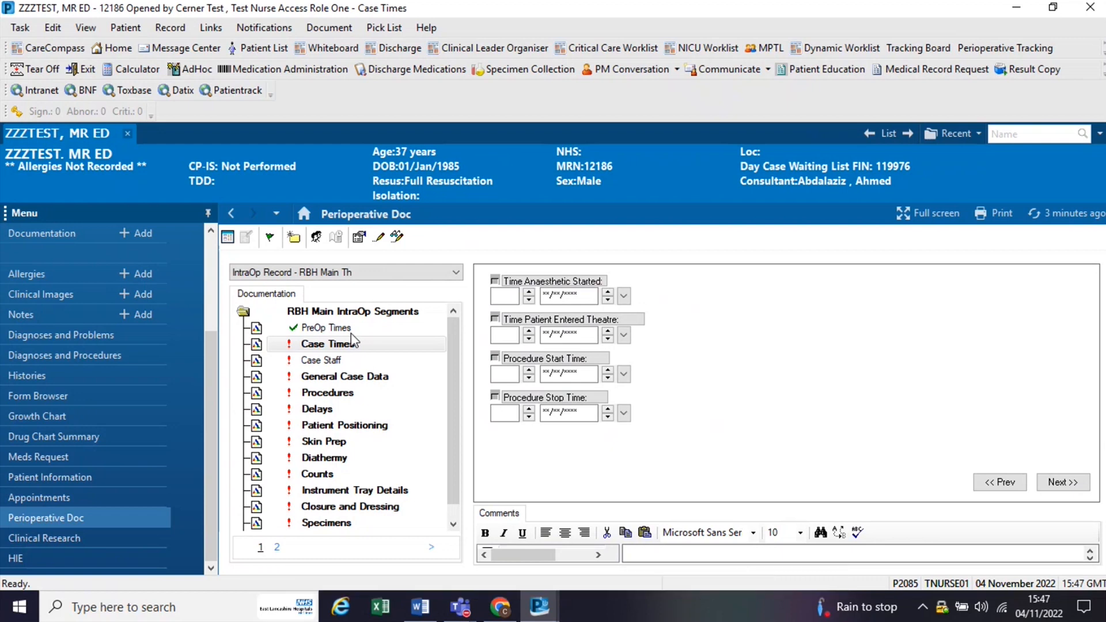
left_click(510, 295)
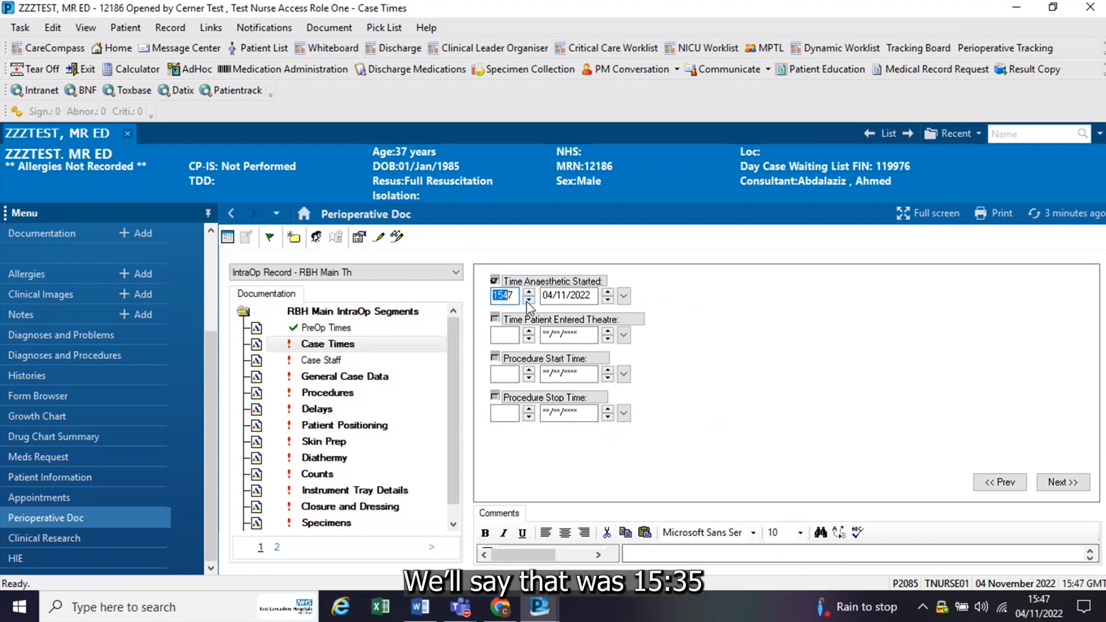
left_click(514, 295)
key("BackSpace")
key("BackSpace")
type("35")
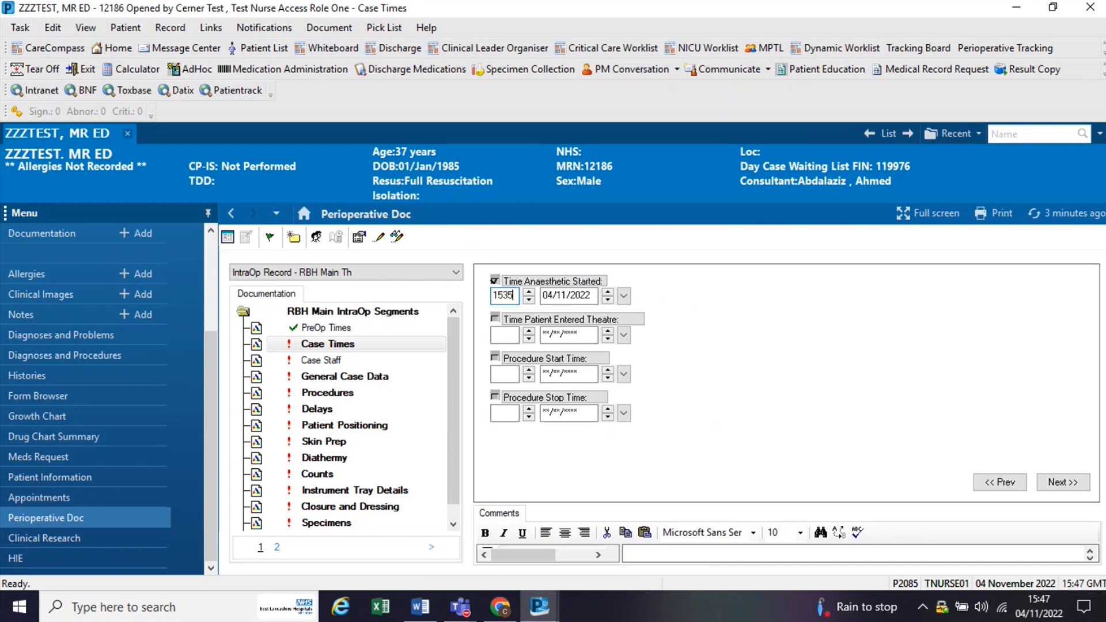
Step: Set Time Patient Entered Theatre to 1536 and Procedure Start Time to 1537, both dated 04/11/2022
left_click(514, 335)
type("1536")
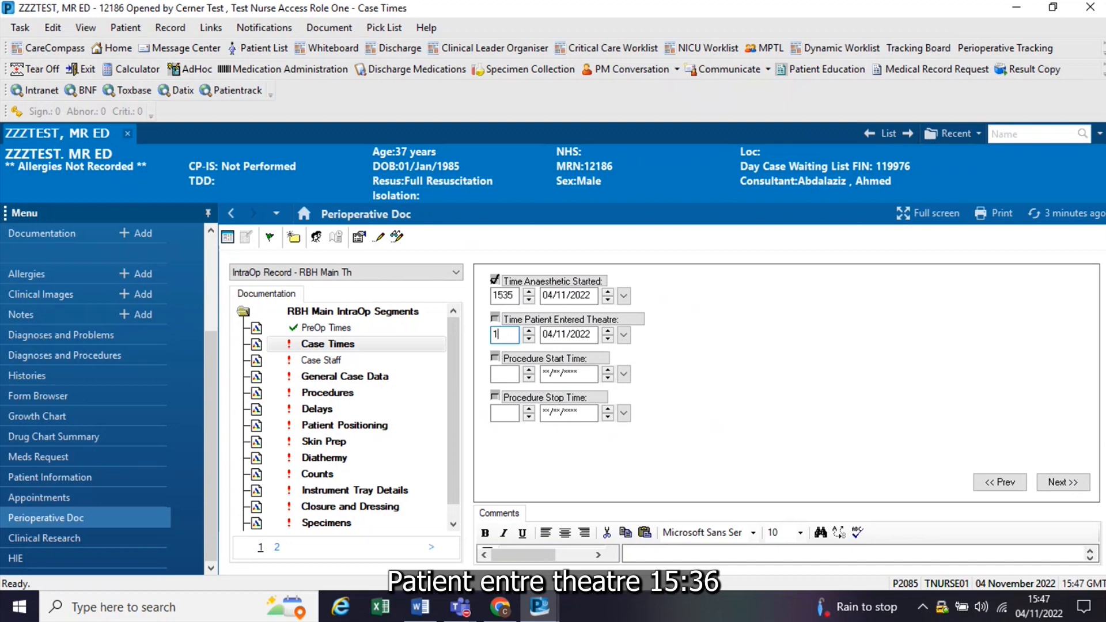
left_click(504, 374)
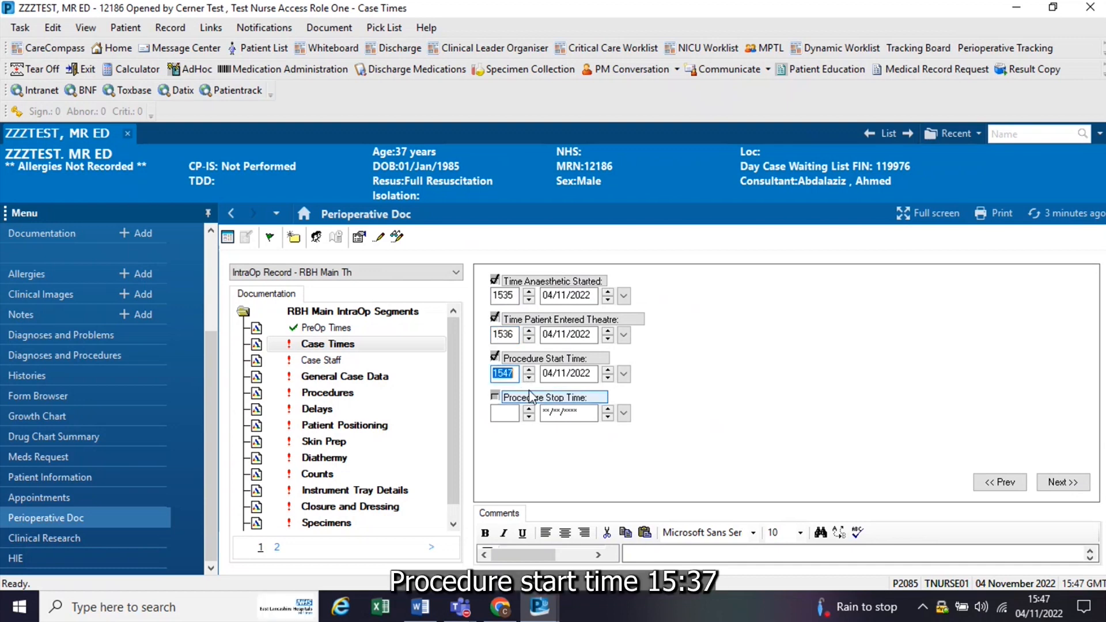
type("153")
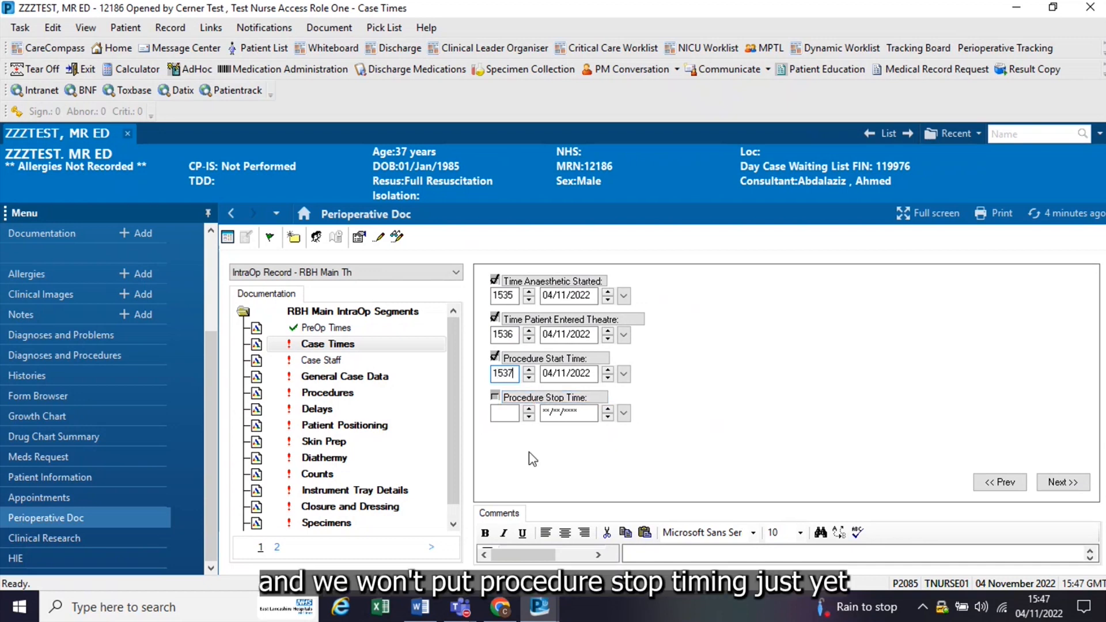
Step: In the Case Staff segment, look up the additional staff member by surname and forename initial and choose them from the clinical staff matches
left_click(326, 359)
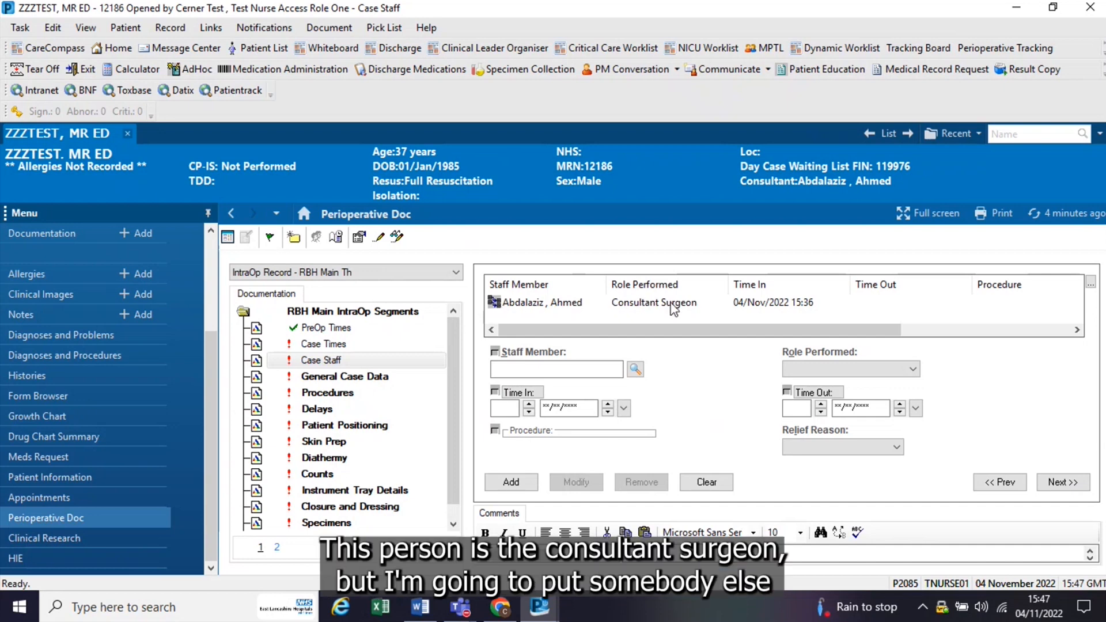
left_click(532, 370)
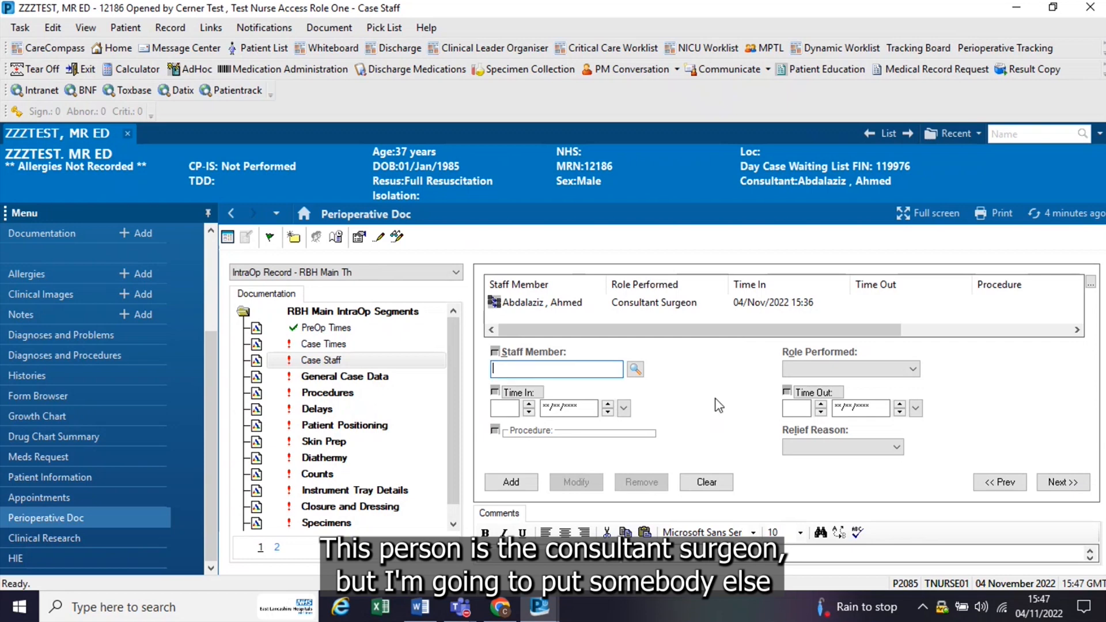
type("owen")
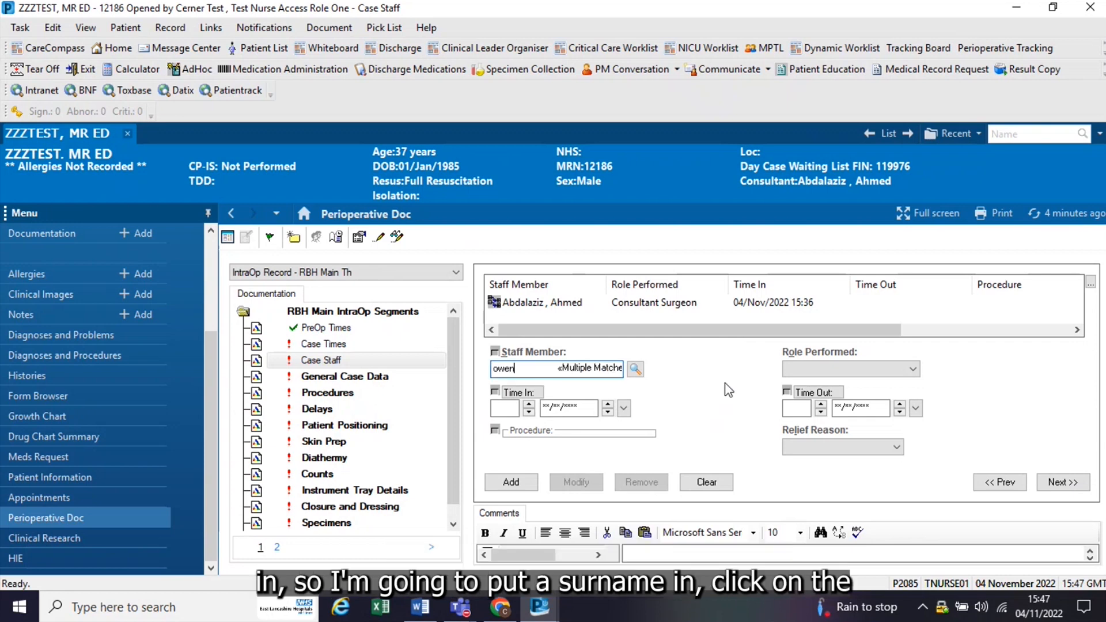
left_click(635, 369)
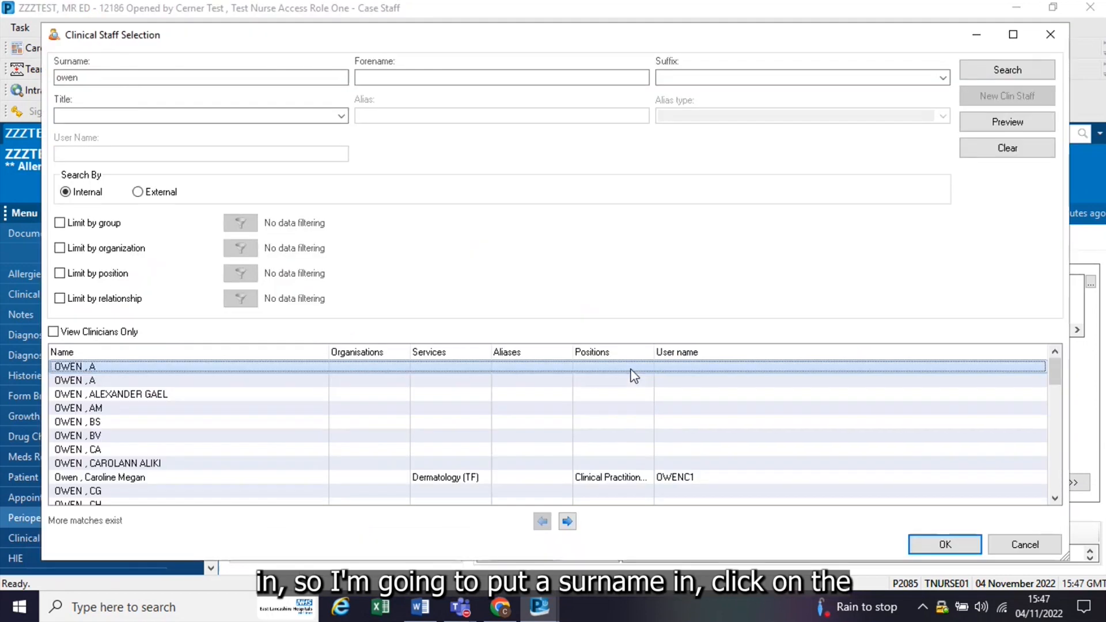
left_click(431, 76)
type("c")
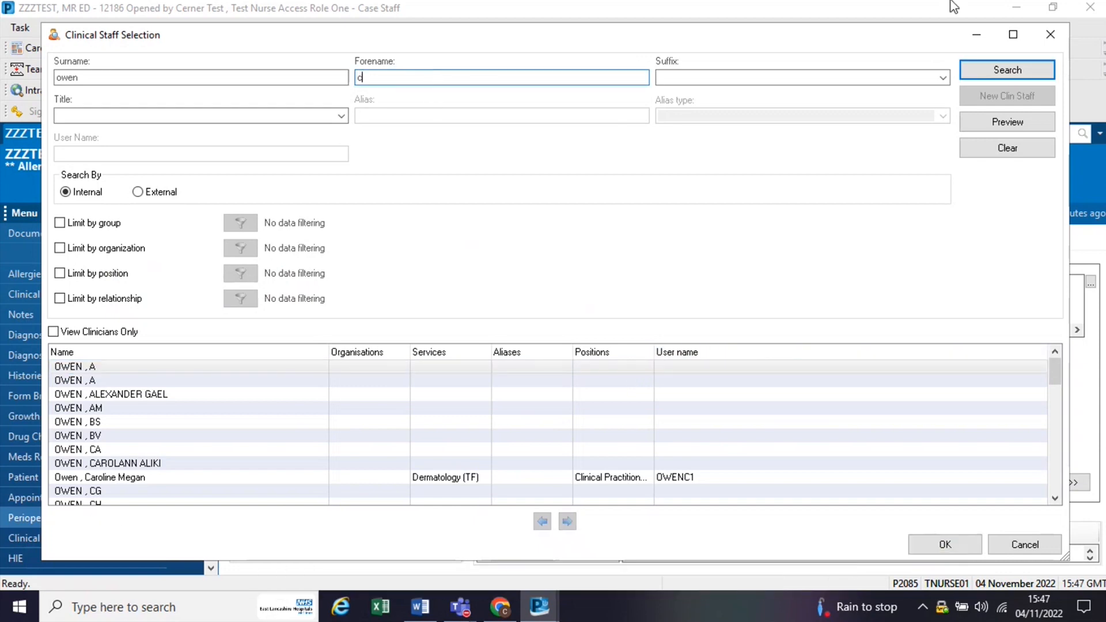
left_click(1005, 71)
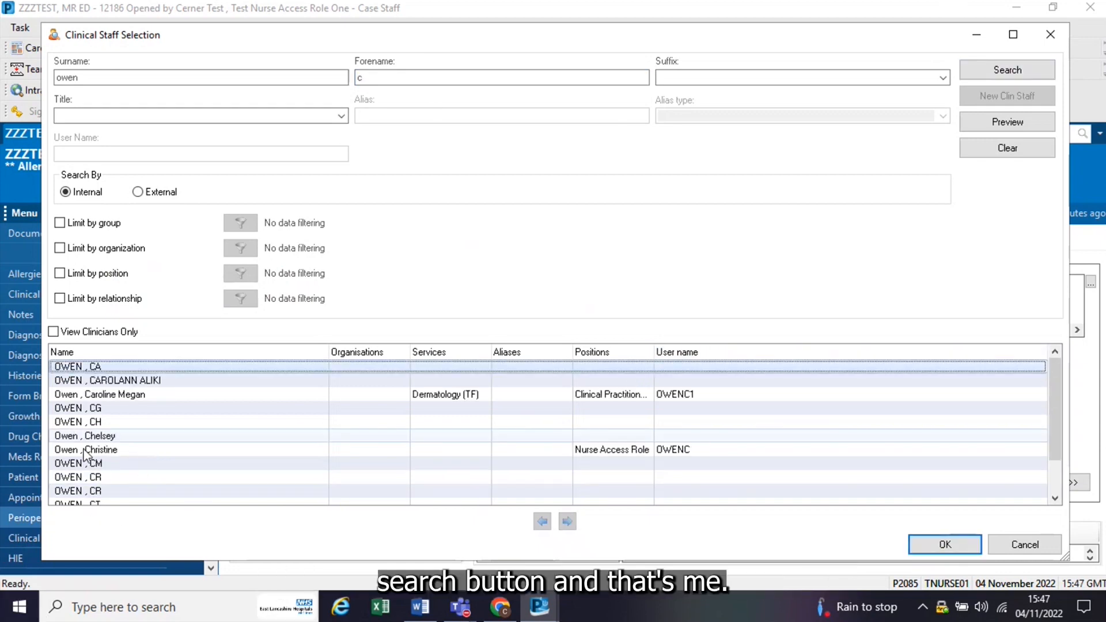
left_click(115, 463)
left_click(965, 547)
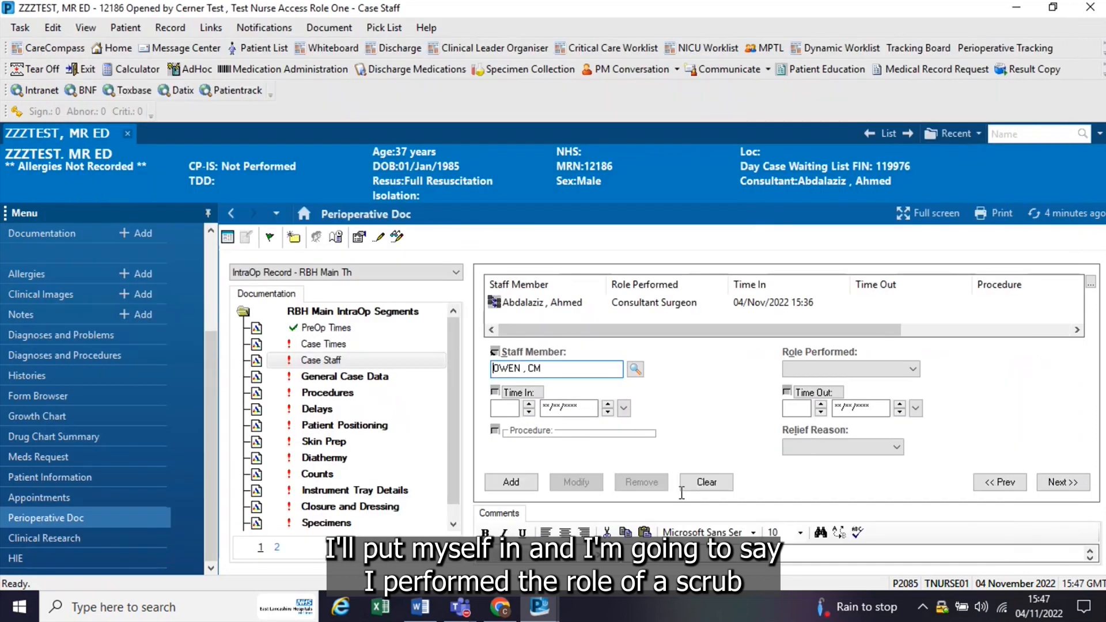
Step: Set the staff member's role performed to Scrub and their time in to 1535 on 04/11/2022
left_click(913, 370)
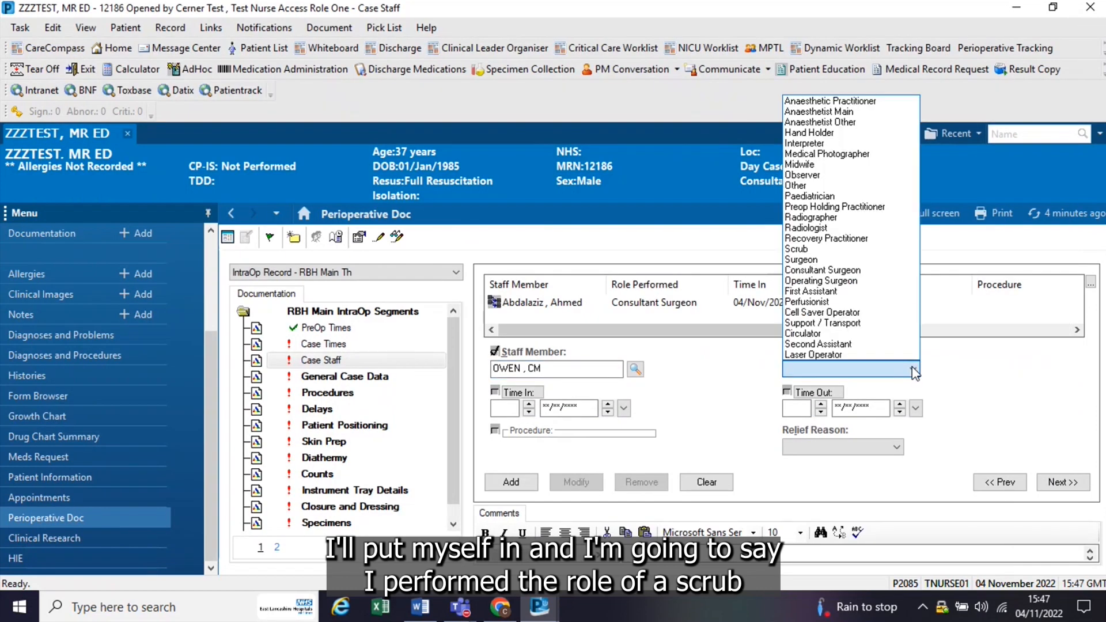
left_click(798, 249)
left_click(502, 407)
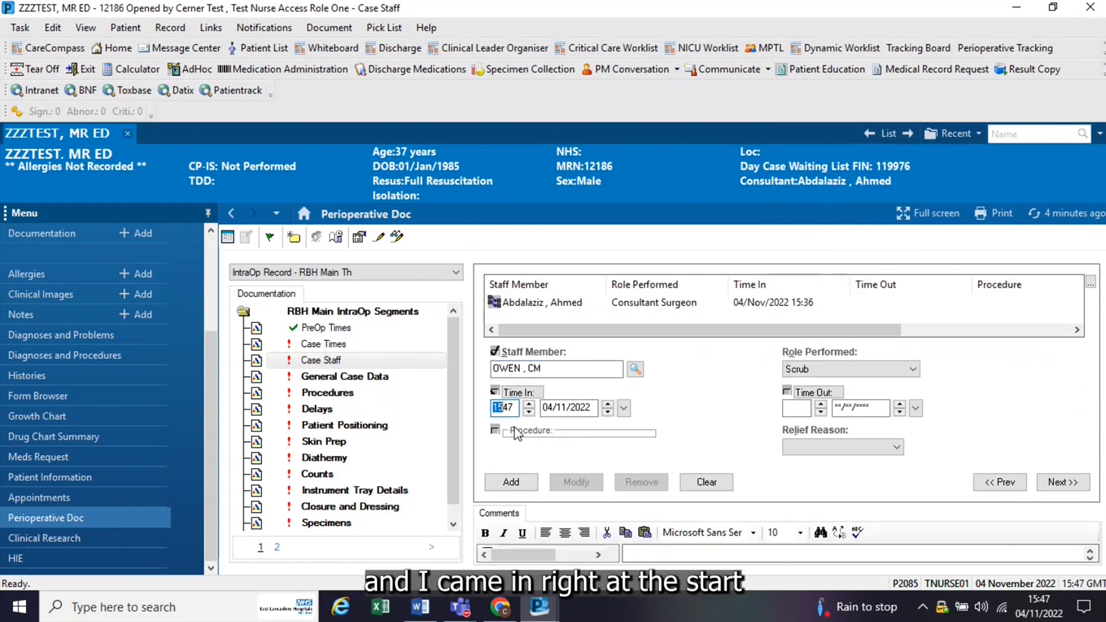
left_click(510, 408)
key("BackSpace")
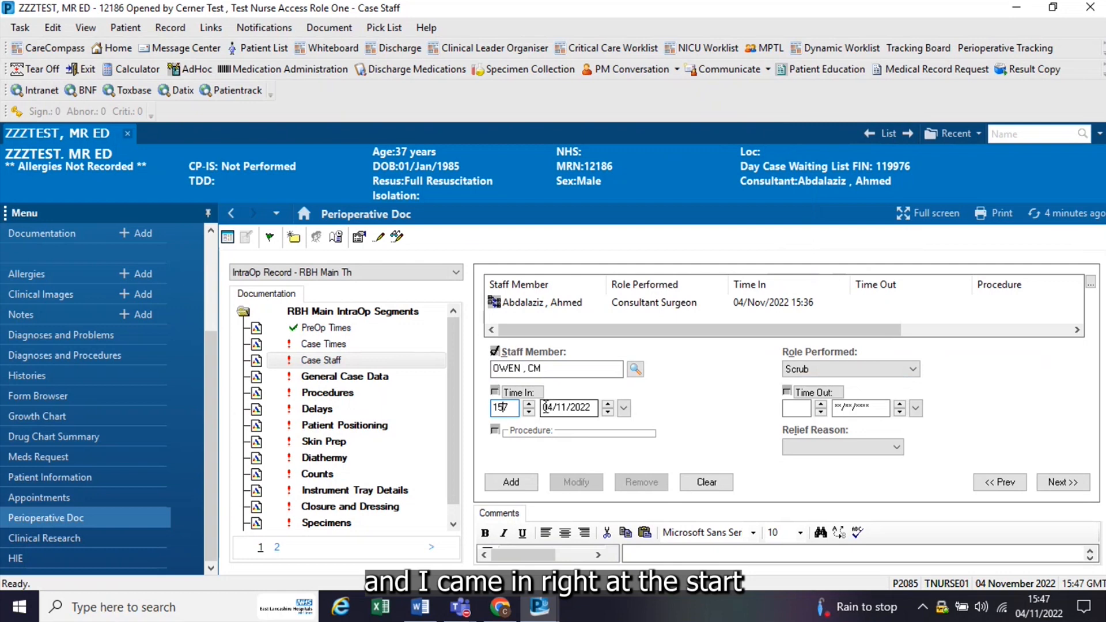
type("35")
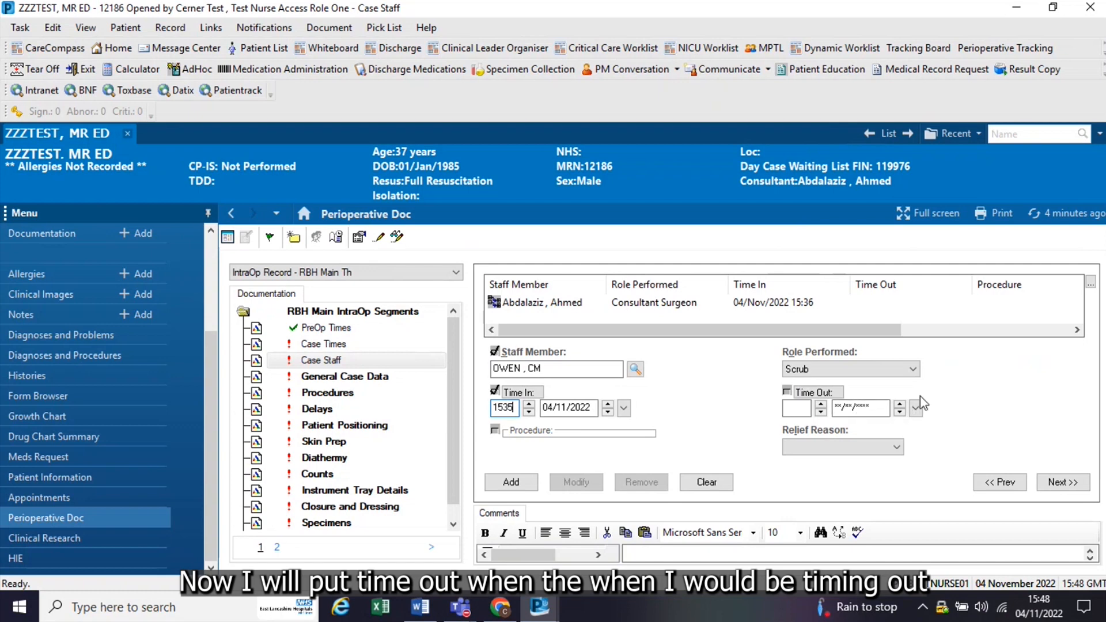
Step: Add the staff entry to the case without a relief reason, and review the full case staff list
left_click(896, 447)
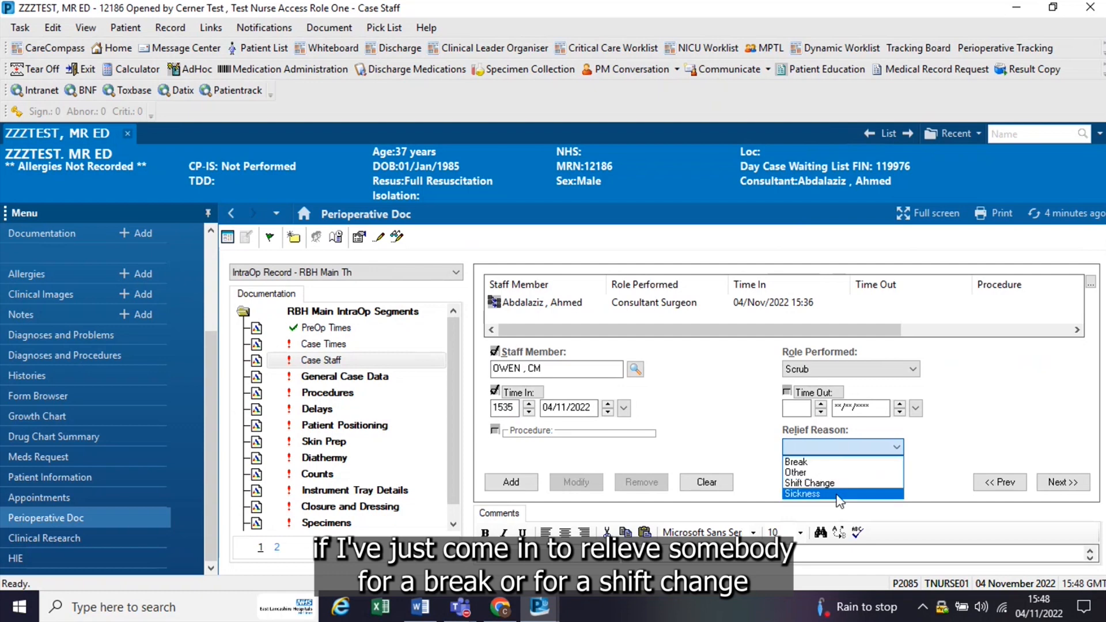
left_click(930, 441)
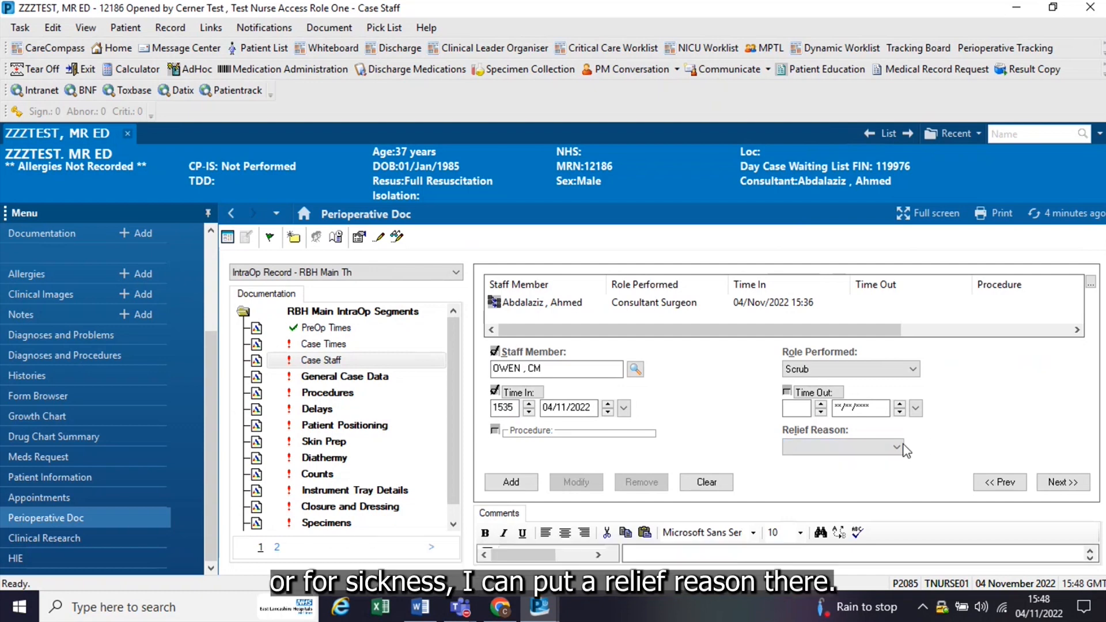
left_click(522, 483)
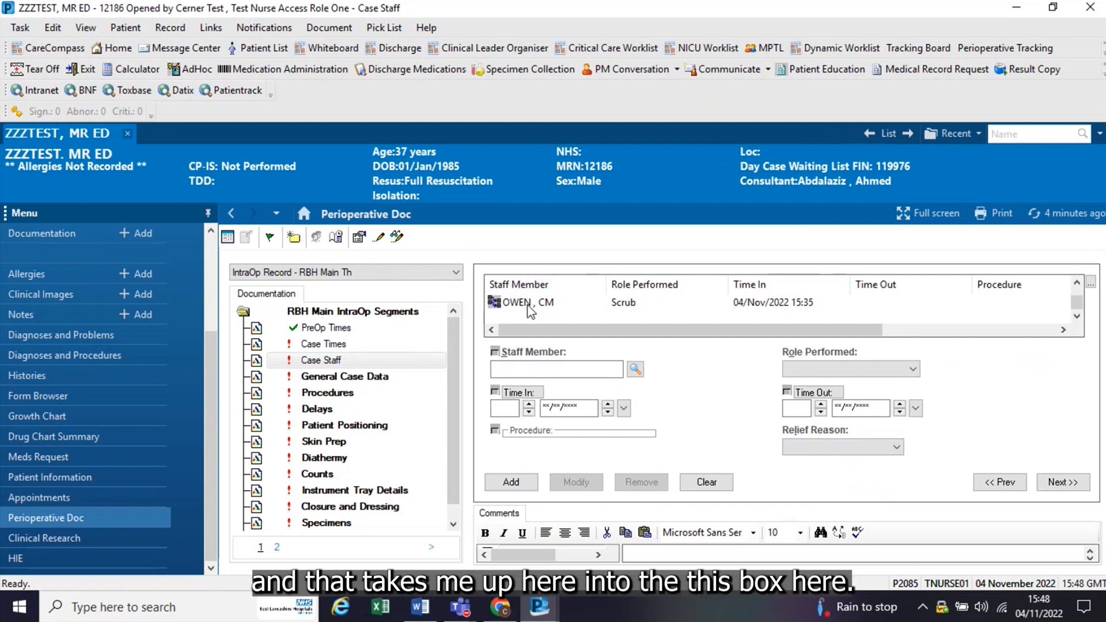
left_click(1090, 282)
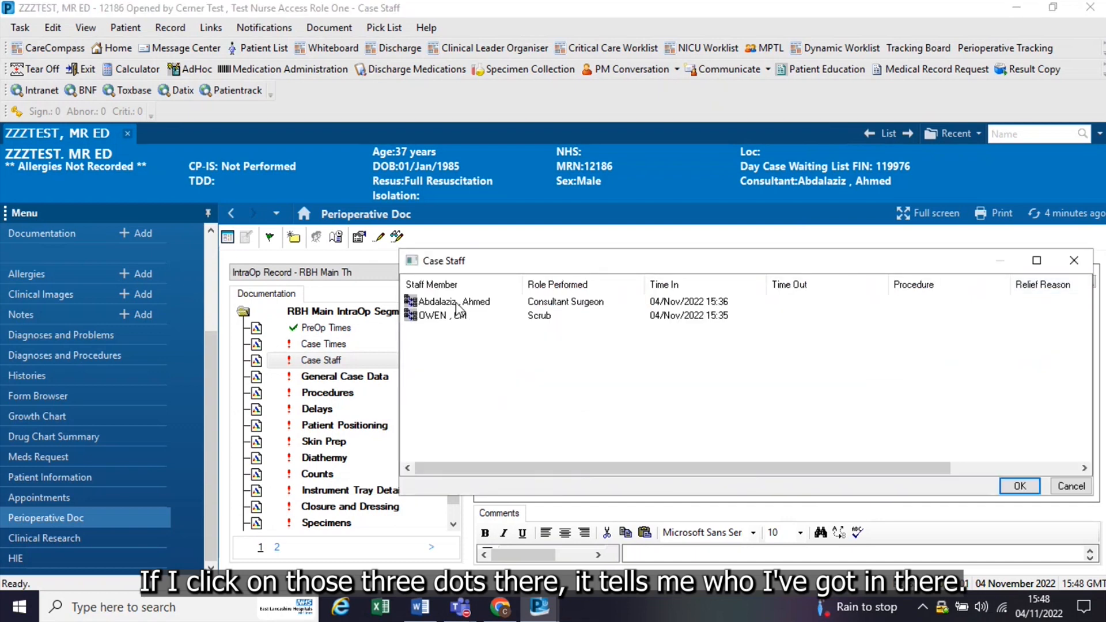
left_click(1007, 485)
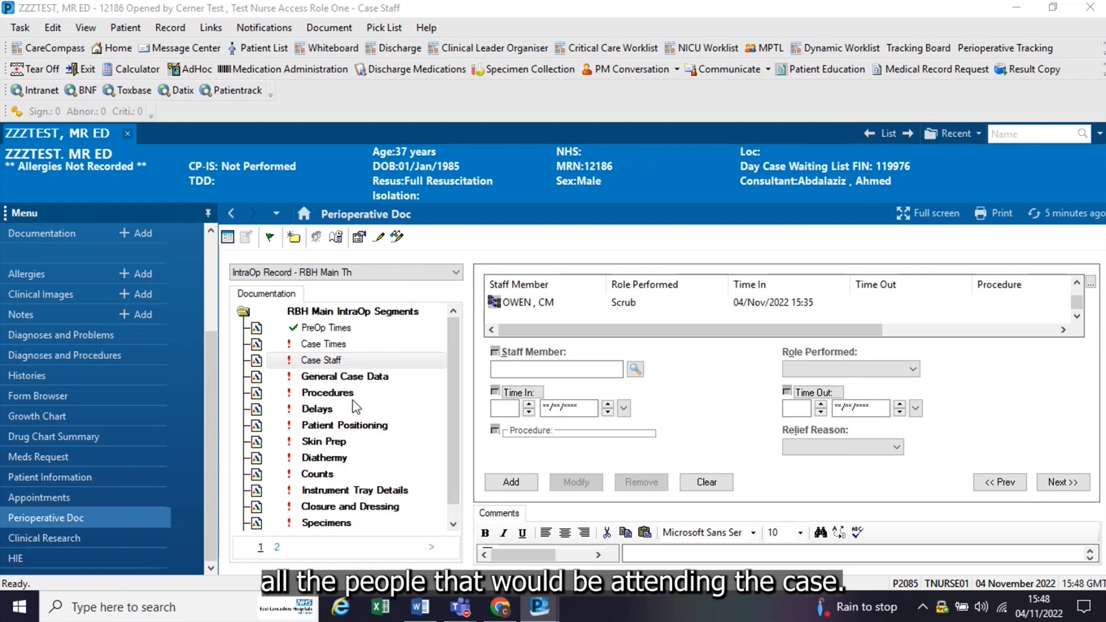
Step: In the General Case Data segment, set the ASA Class to 1
left_click(332, 376)
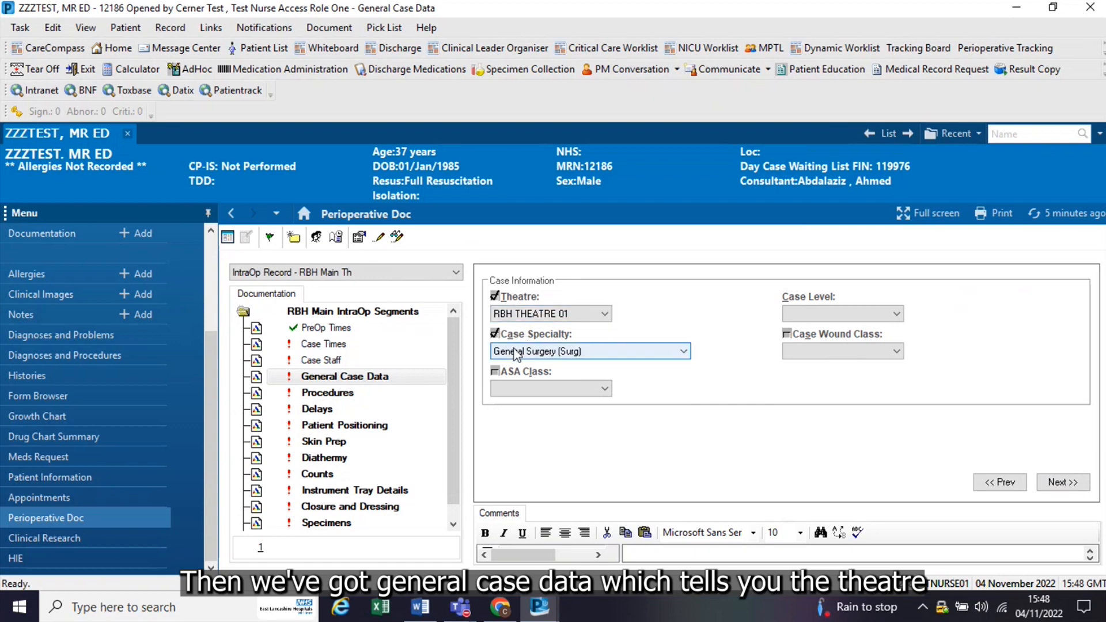
left_click(603, 390)
left_click(547, 403)
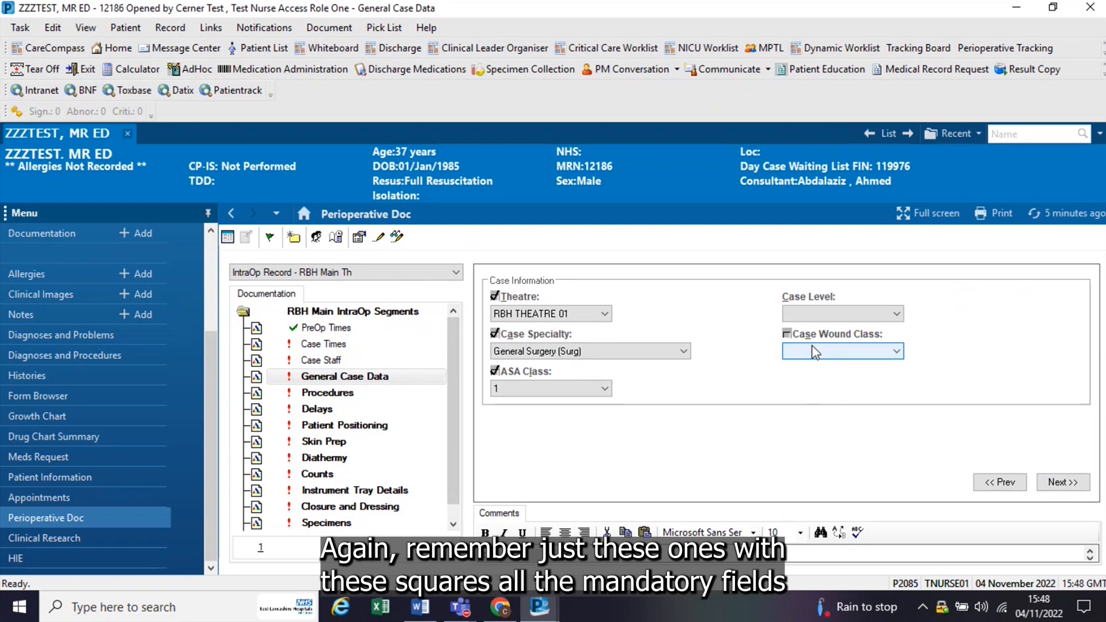
Step: Set the Case Wound Class to 1-Clean in General Case Data and continue to the Procedures segment
left_click(895, 351)
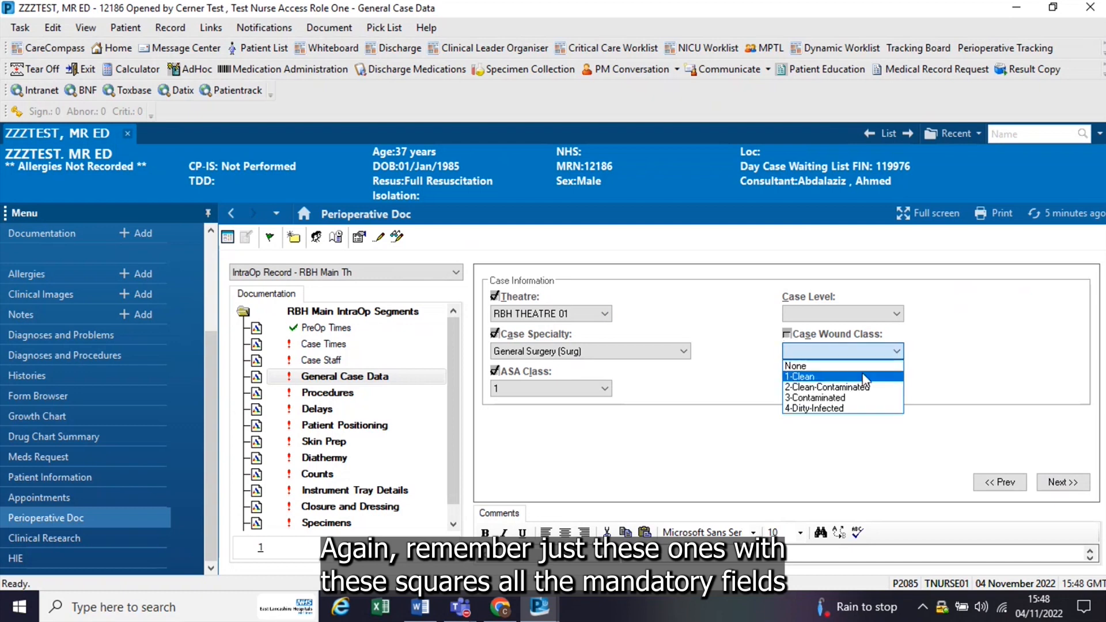
left_click(817, 375)
left_click(1062, 482)
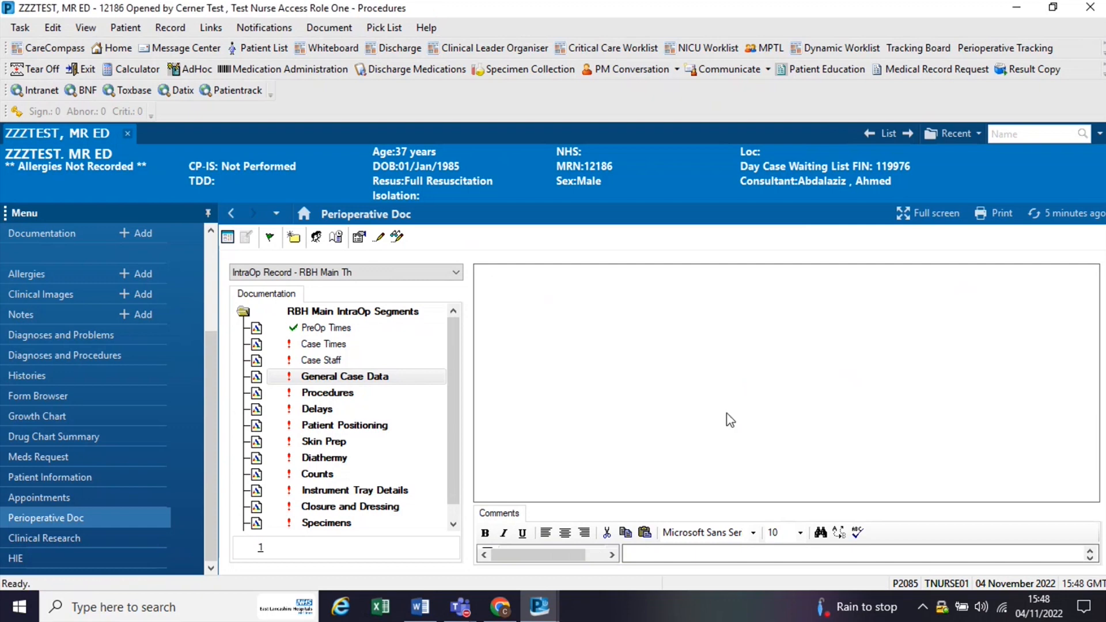
Step: Enter Appendicectomy (URO) (S) as the procedure with Laterality N/A, and mark it as the primary procedure
left_click(612, 388)
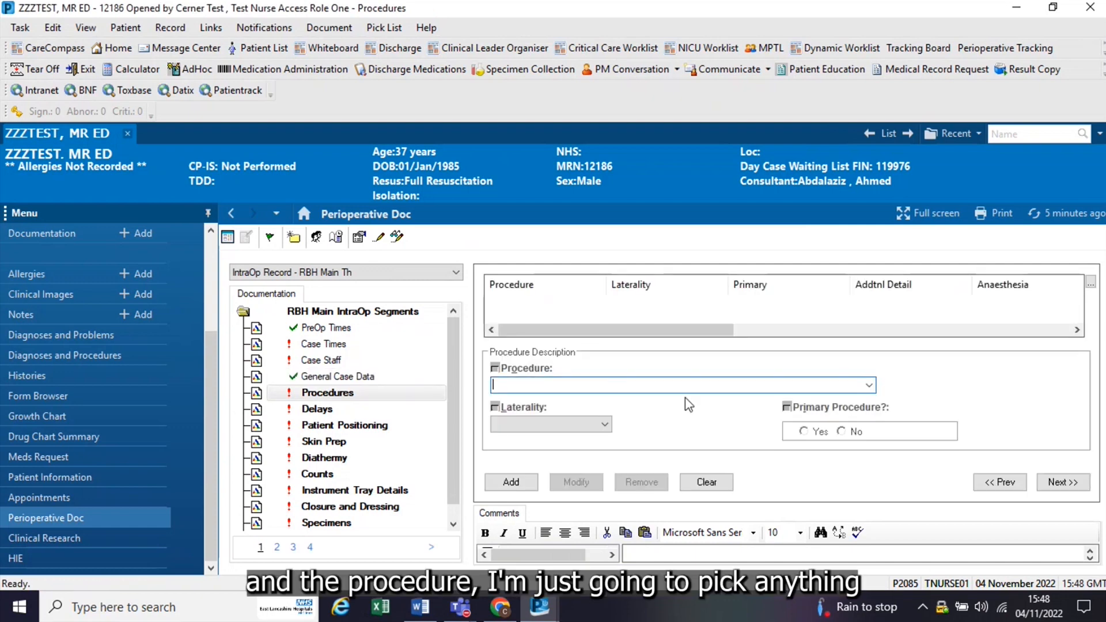
type("Appendicectomy (URO) (S")
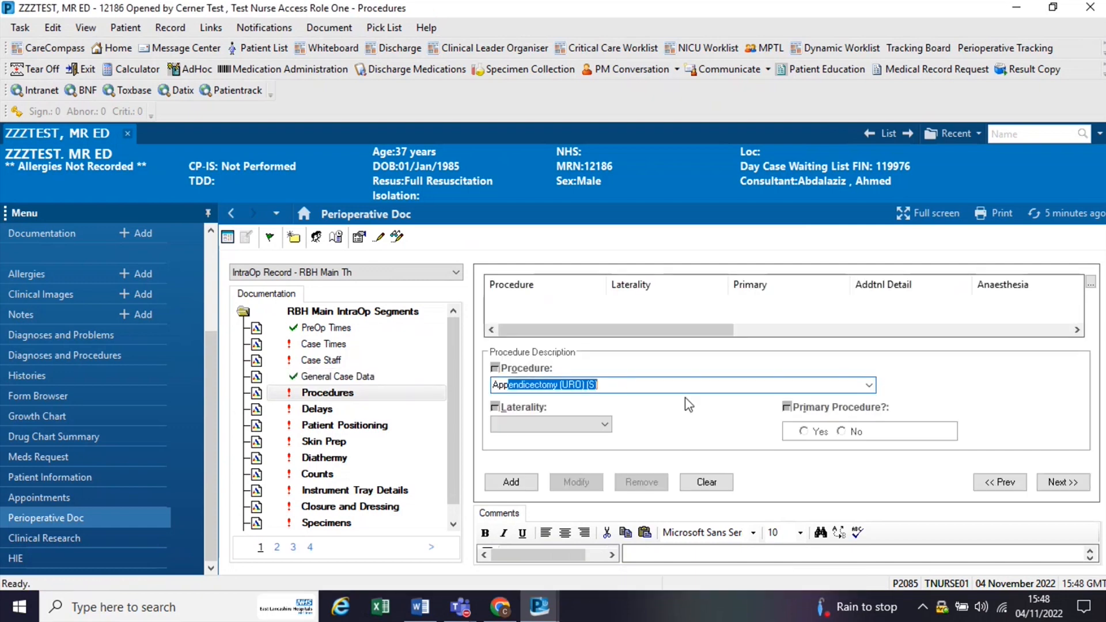
left_click(604, 424)
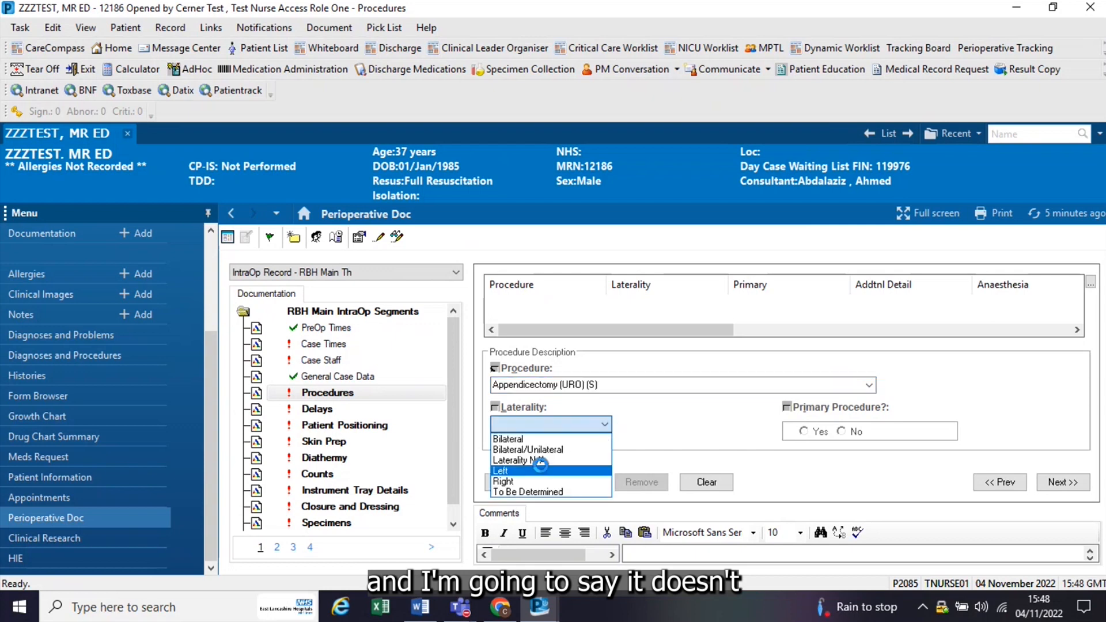
left_click(571, 461)
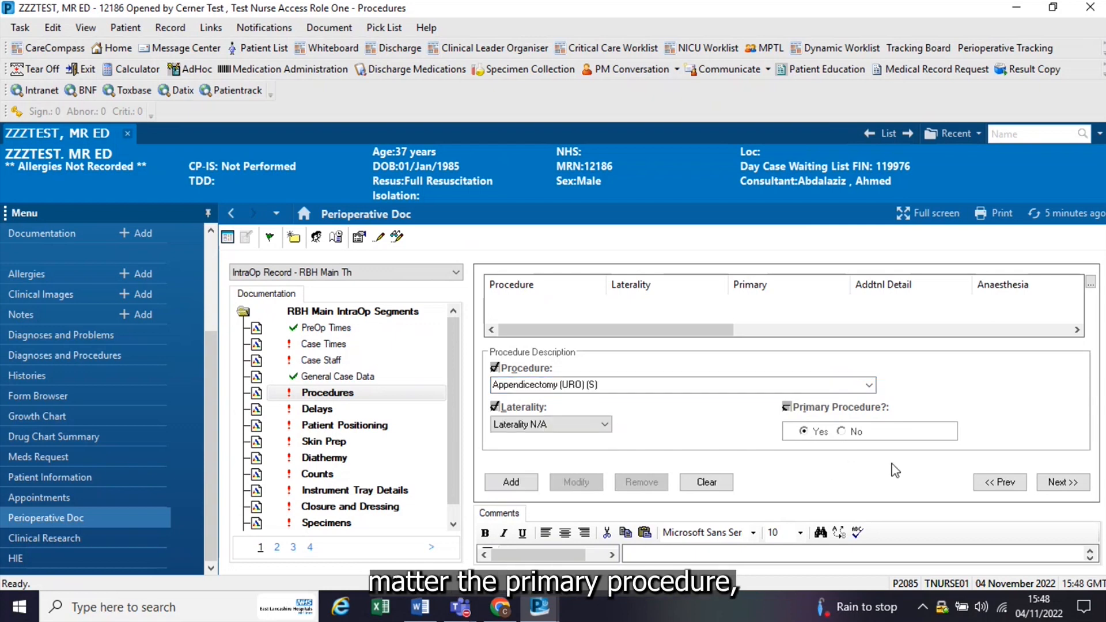
Step: Leave the additional procedure detail blank, set the anaesthesia type to General and record the consultant surgeon as present
left_click(1048, 485)
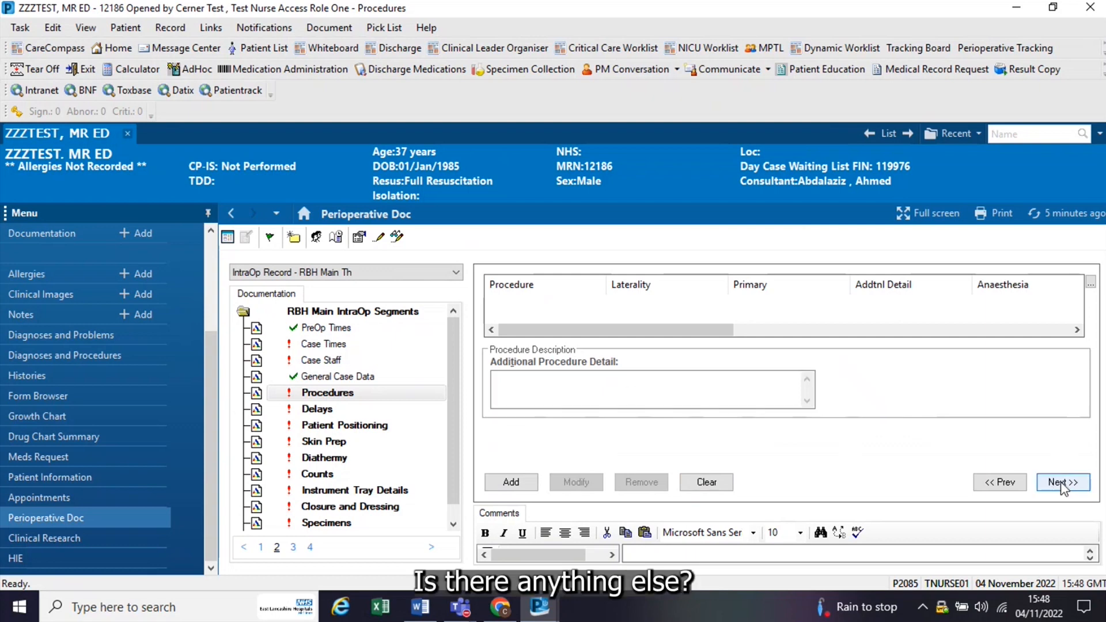
left_click(1062, 484)
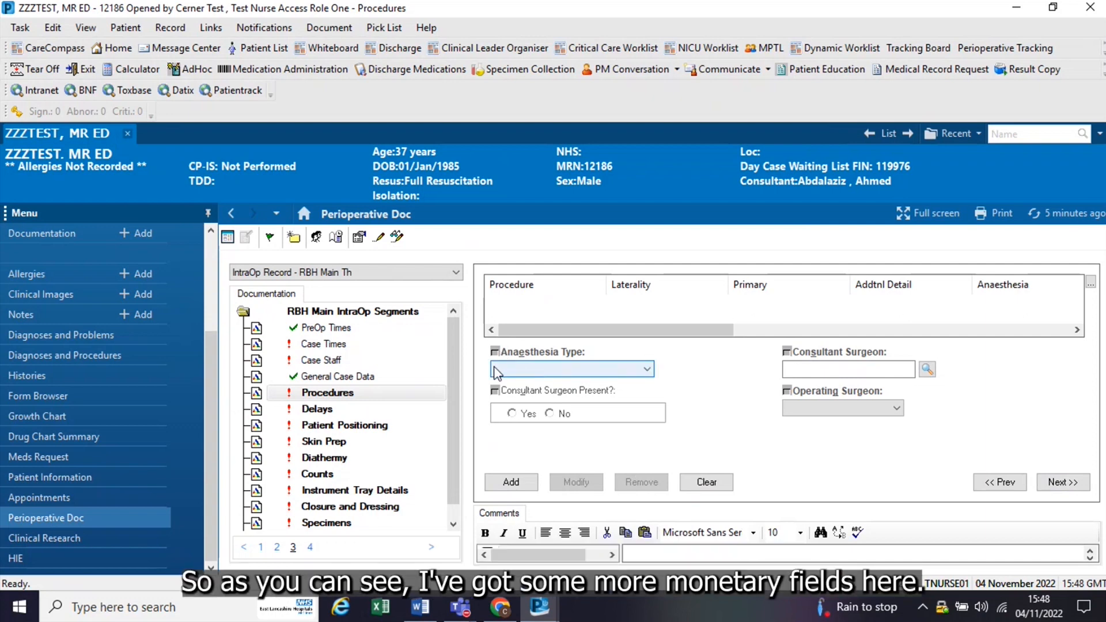
left_click(647, 369)
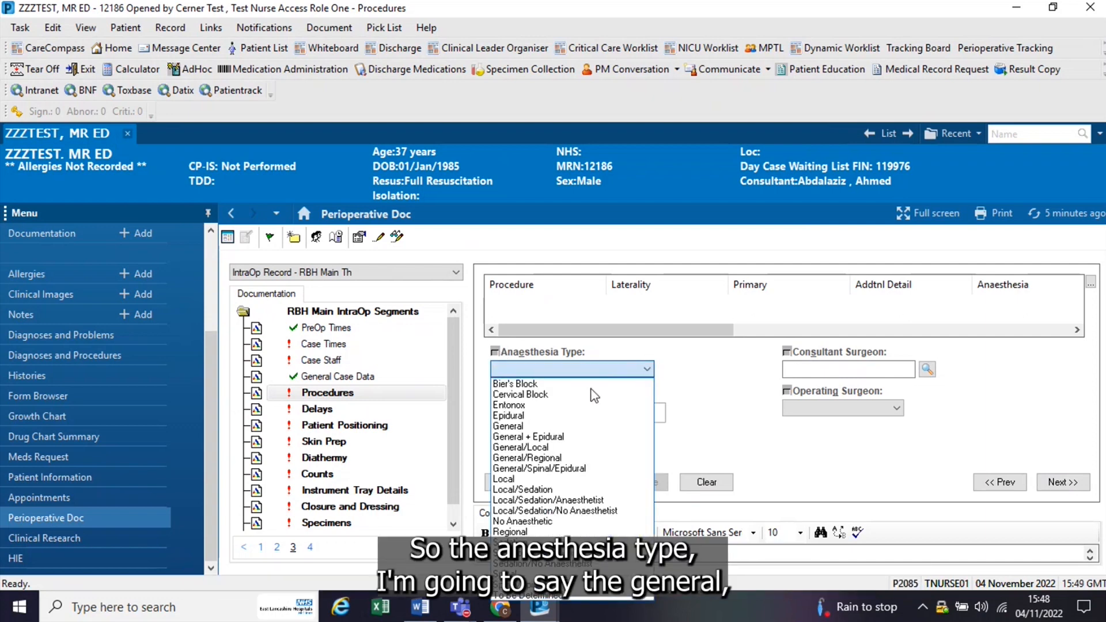
left_click(550, 427)
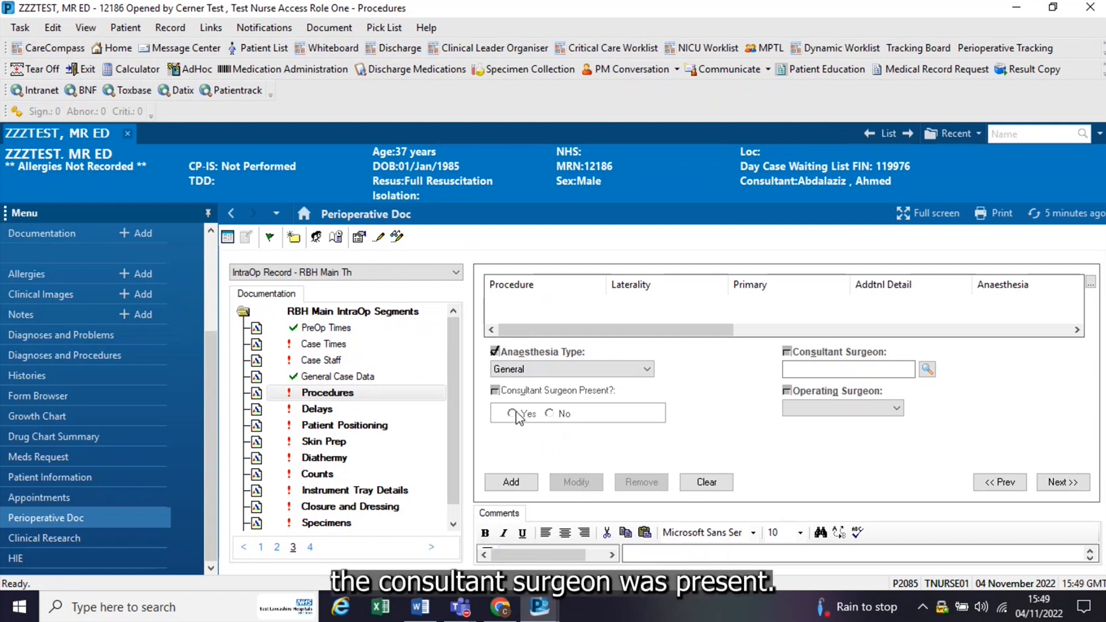
left_click(848, 370)
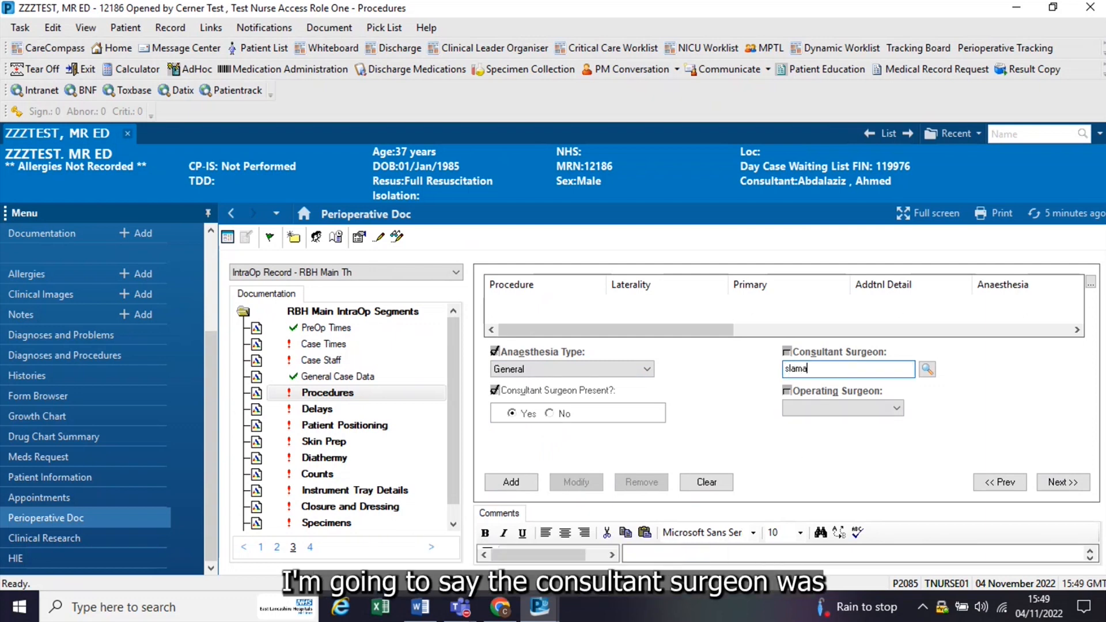
type("slama")
key("Return")
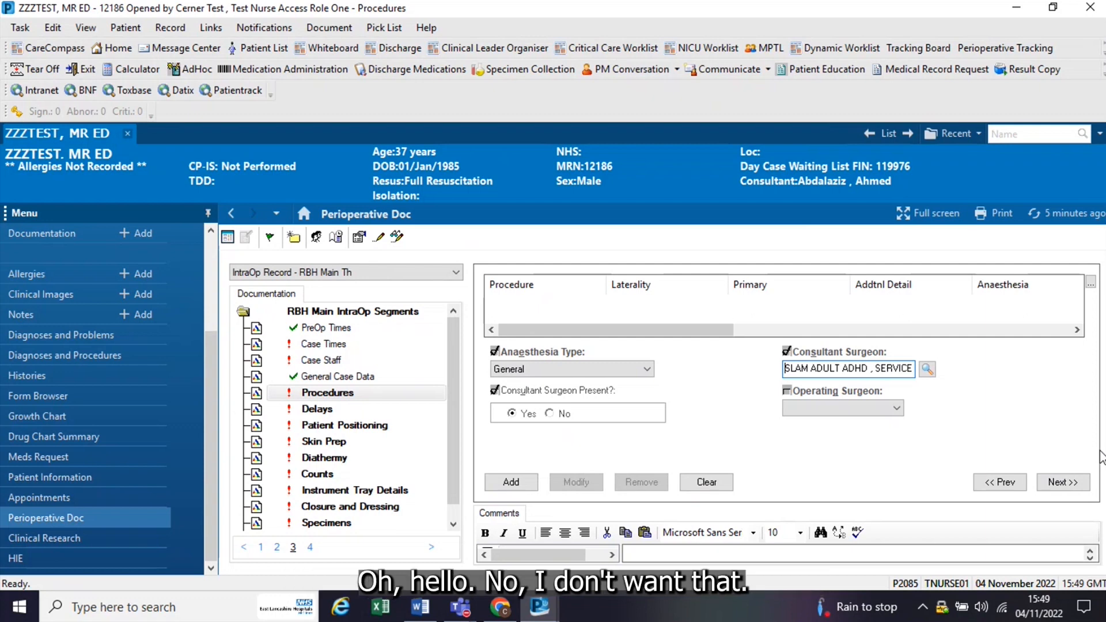
type("a")
key("Delete")
key("Delete")
key("Delete")
key("Delete")
key("Delete")
key("Delete")
key("Delete")
key("Delete")
key("Delete")
key("Delete")
key("Delete")
key("Delete")
key("Delete")
key("Delete")
key("Delete")
key("Delete")
key("Delete")
key("Delete")
key("Delete")
key("Delete")
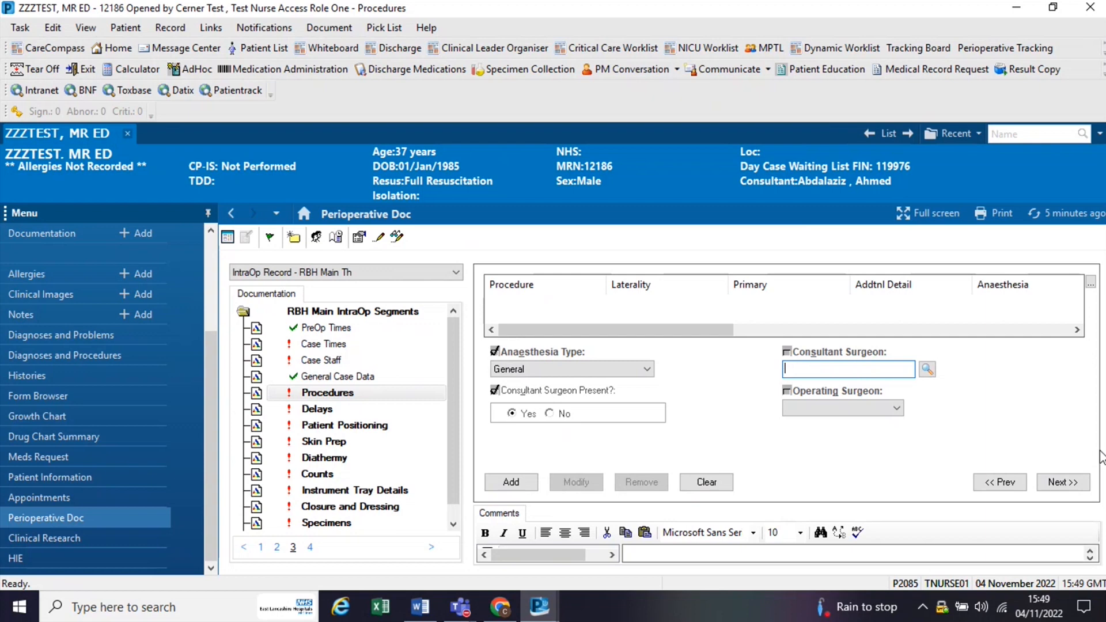
Step: Look up the consultant surgeon by surname and accept the first clinical staff match, and choose the first listed clinician as operating surgeon
type("salaman")
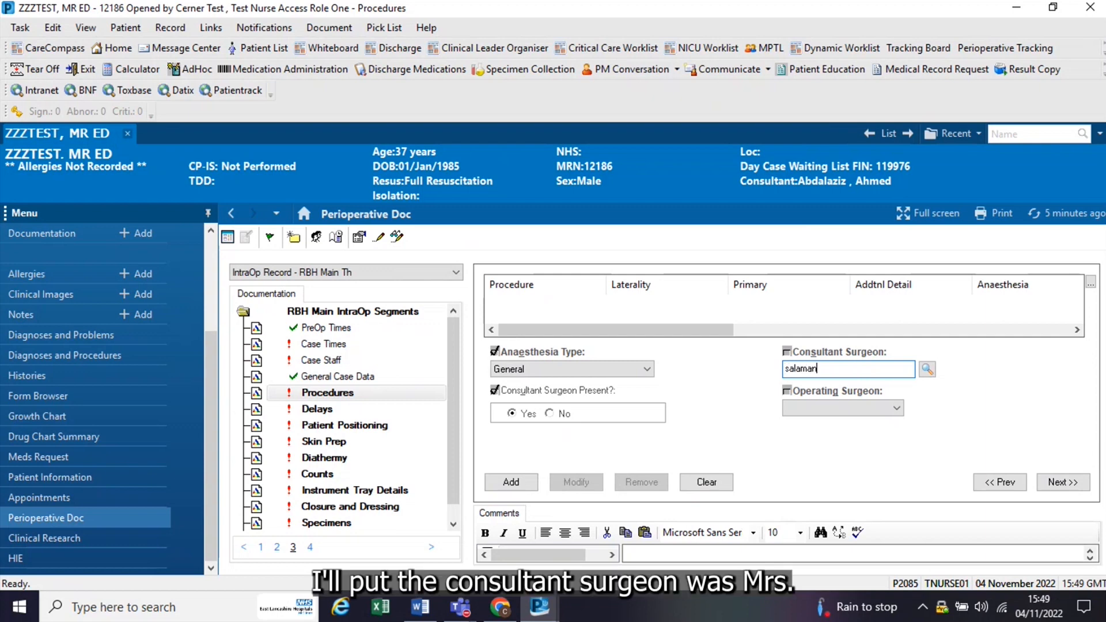
left_click(927, 369)
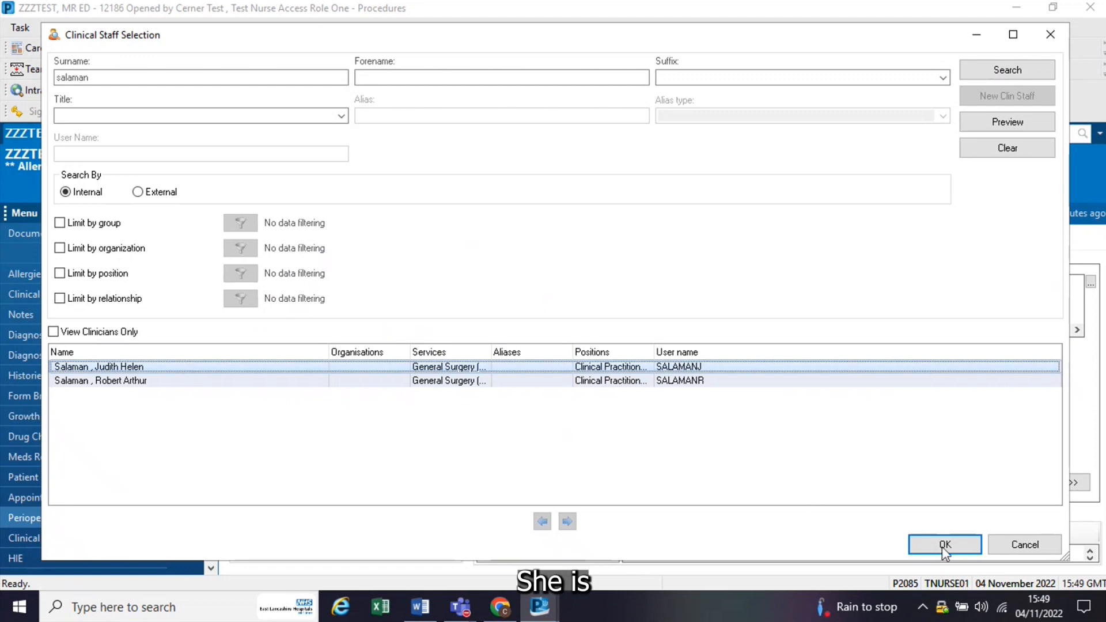
left_click(945, 544)
left_click(847, 407)
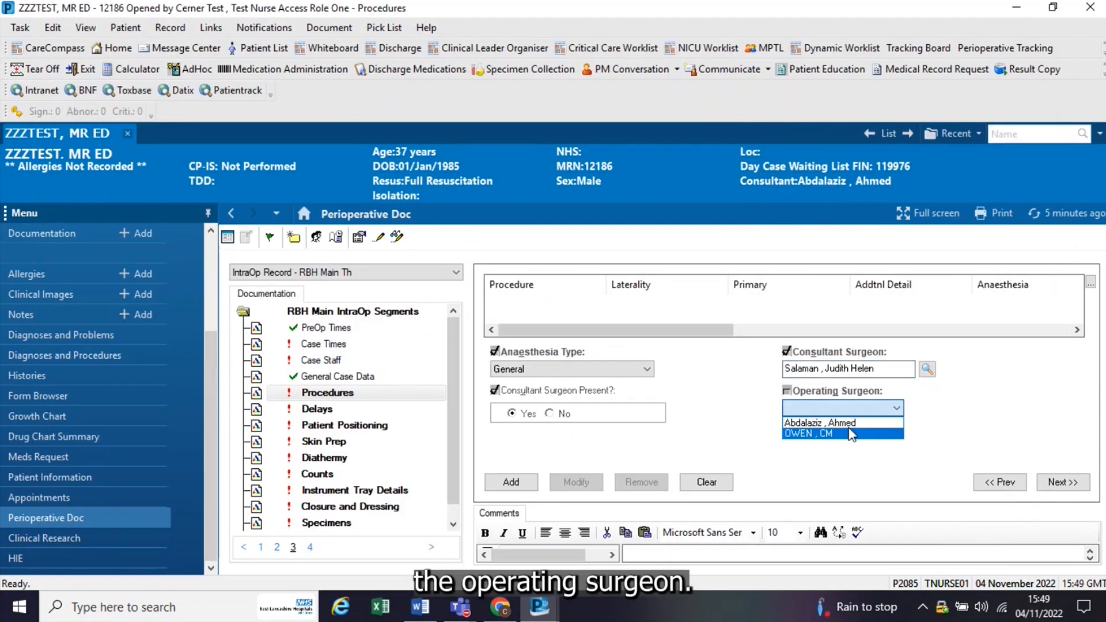
left_click(820, 422)
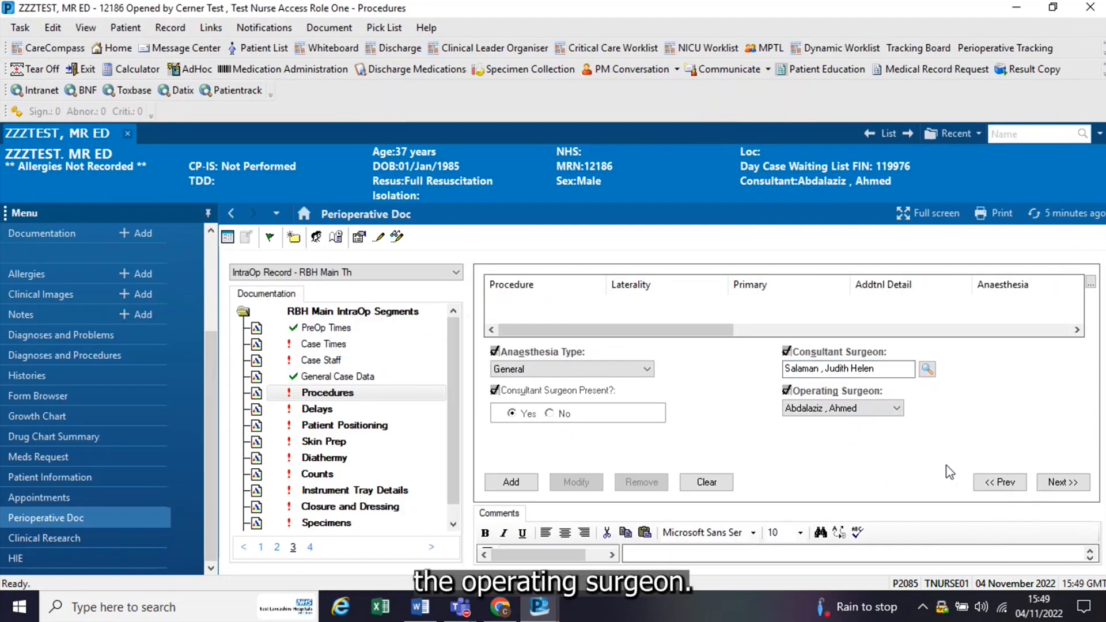
Step: Set the procedure specialty to General Surgery (Surg) and the procedure start to 1535 on 04/11/2022
left_click(1061, 482)
left_click(683, 369)
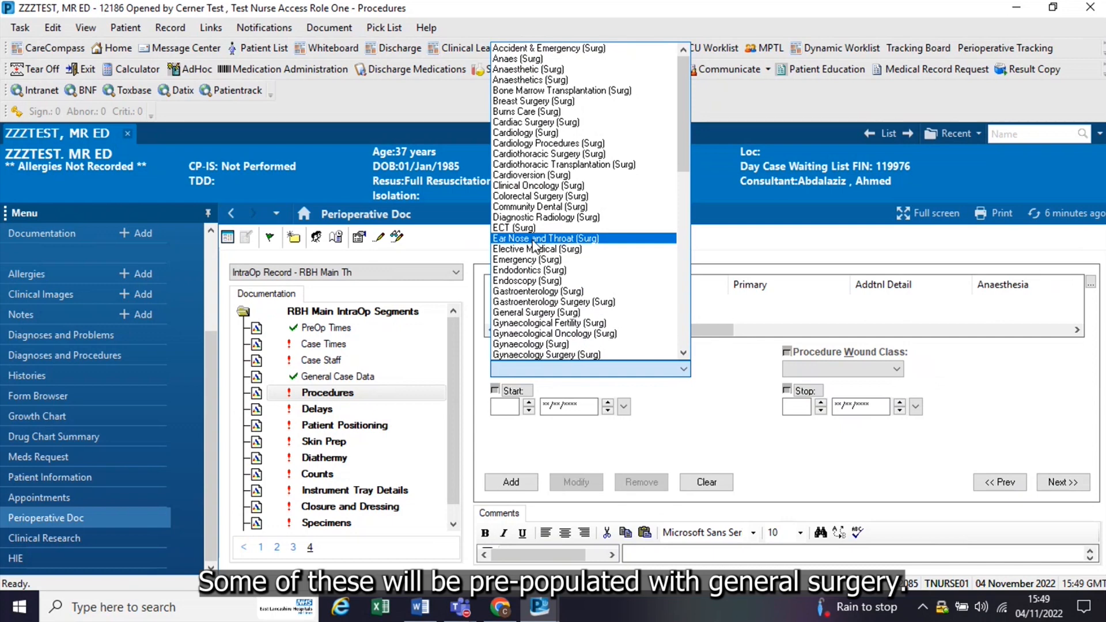
left_click(536, 312)
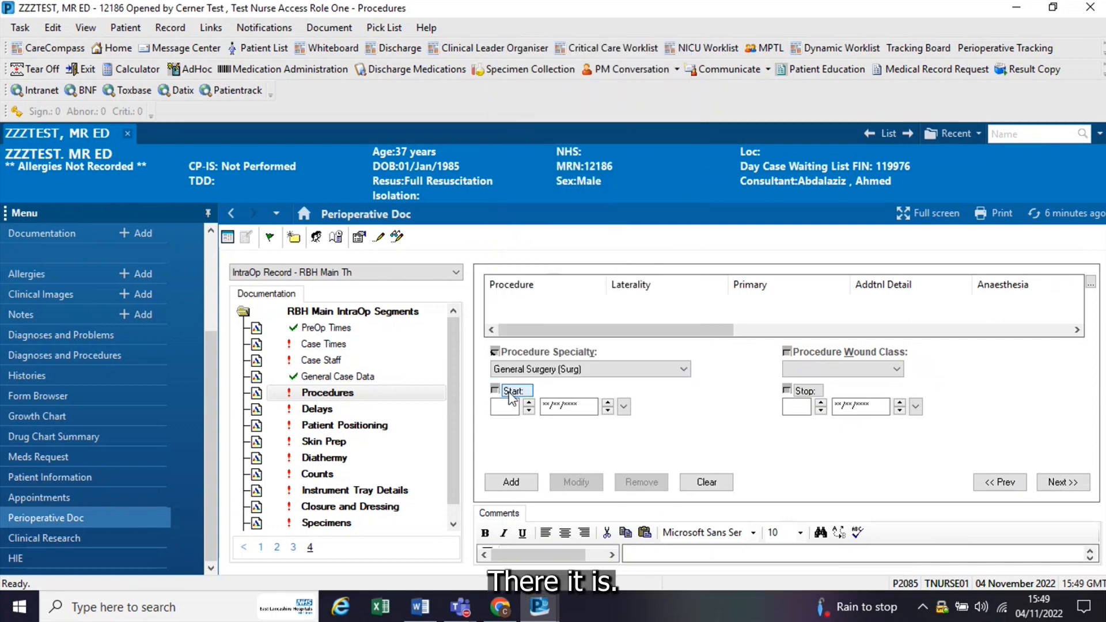
left_click(510, 391)
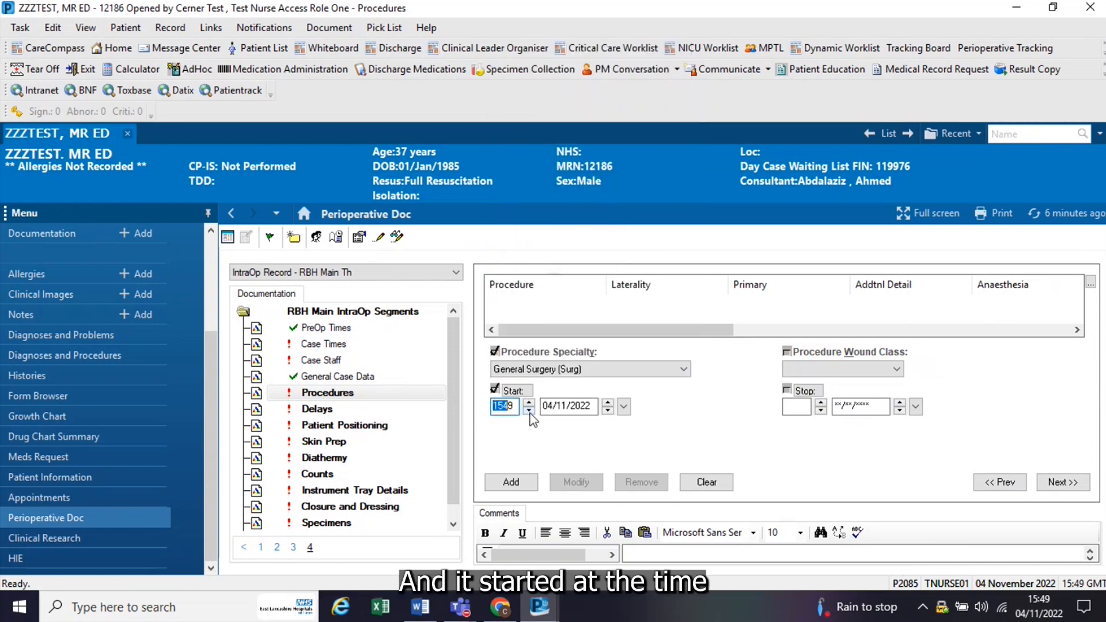
left_click(529, 411)
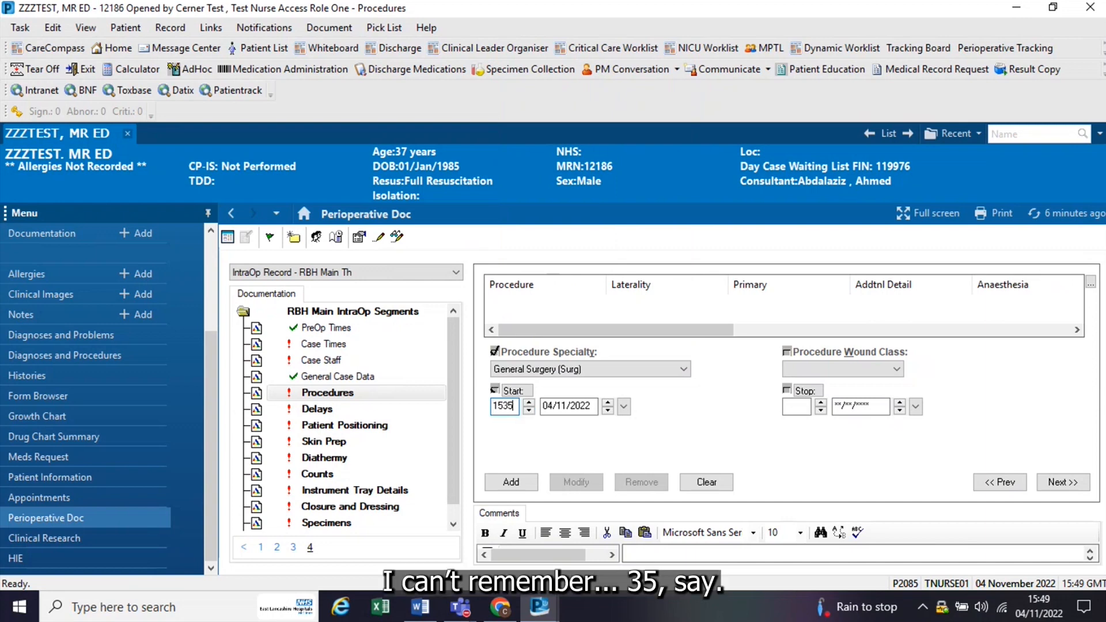
Step: Set the procedure wound class to 1-Clean and add the procedure to the case without a stop time
left_click(896, 368)
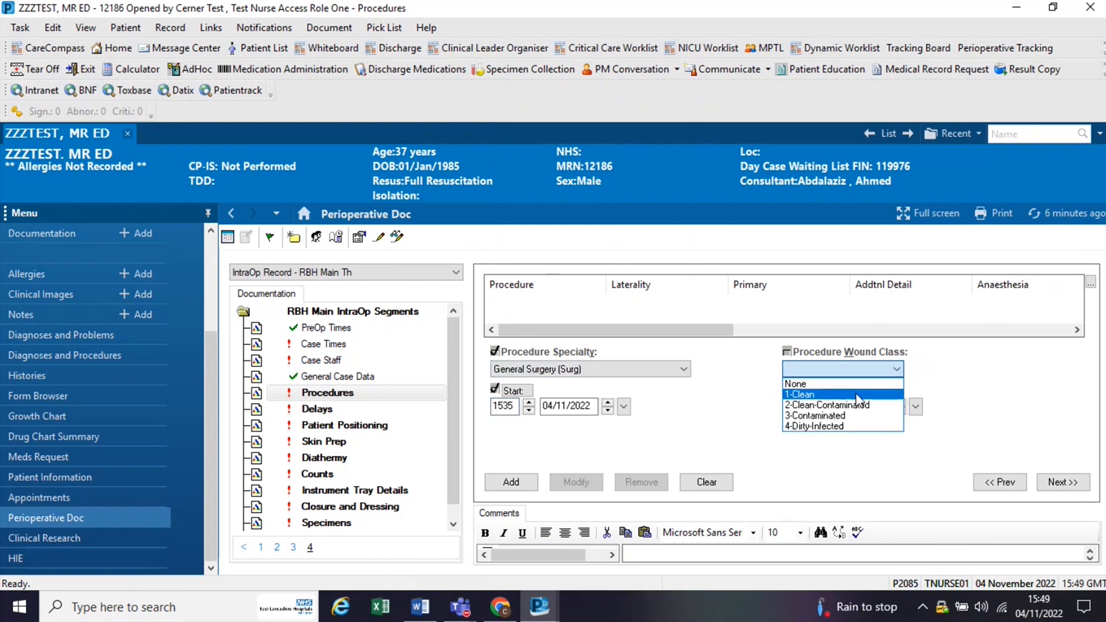
left_click(858, 396)
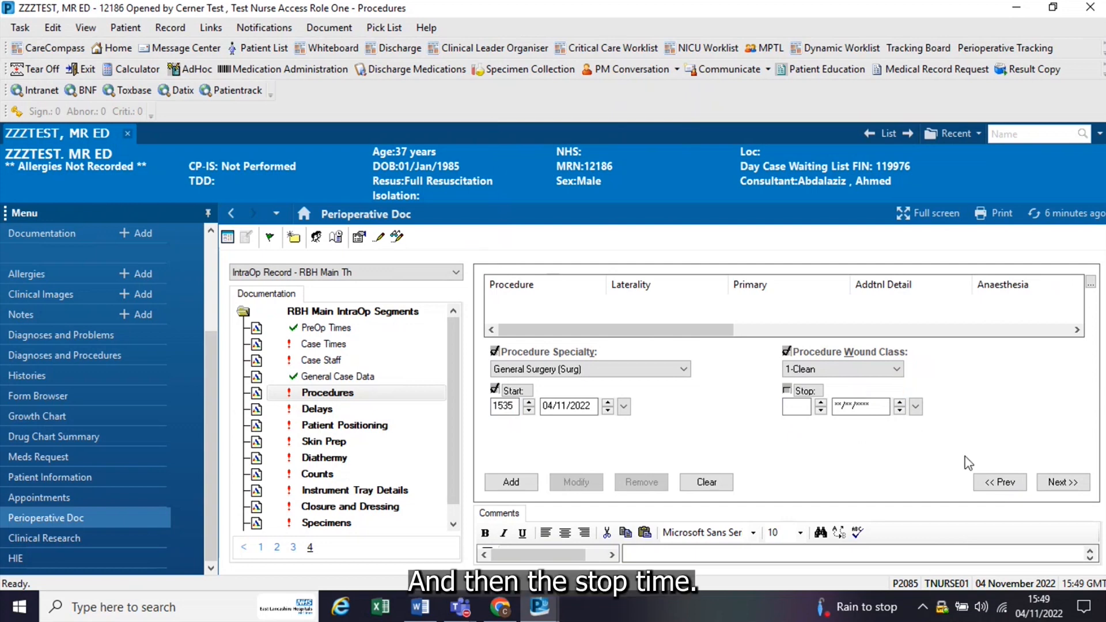
left_click(507, 483)
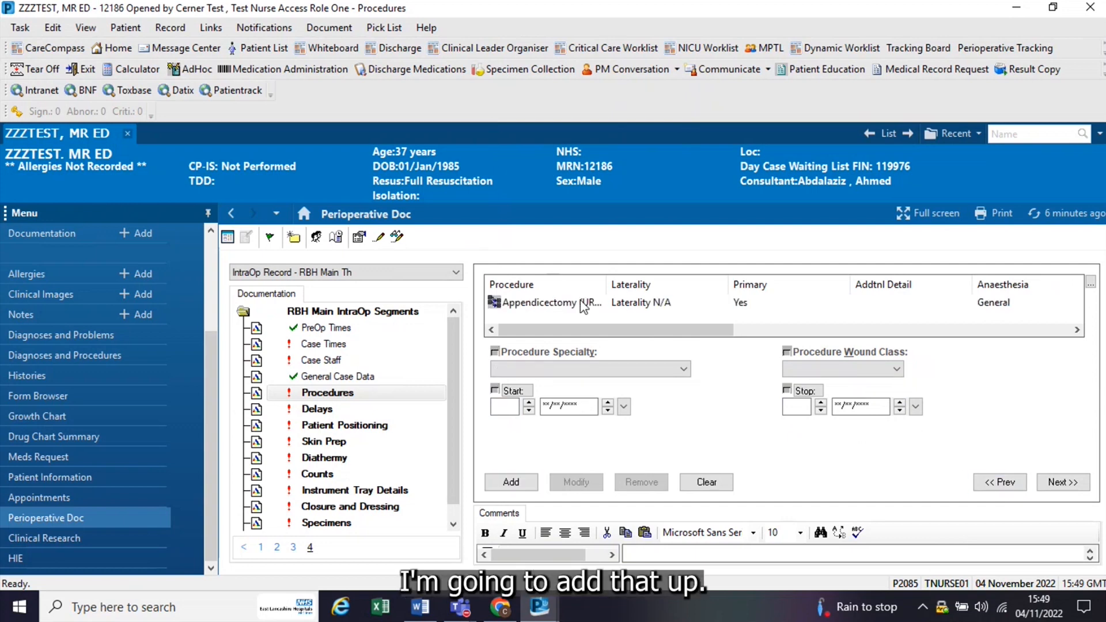
Step: Discontinue the Delays segment with the reason Nurse Requested
left_click(310, 409)
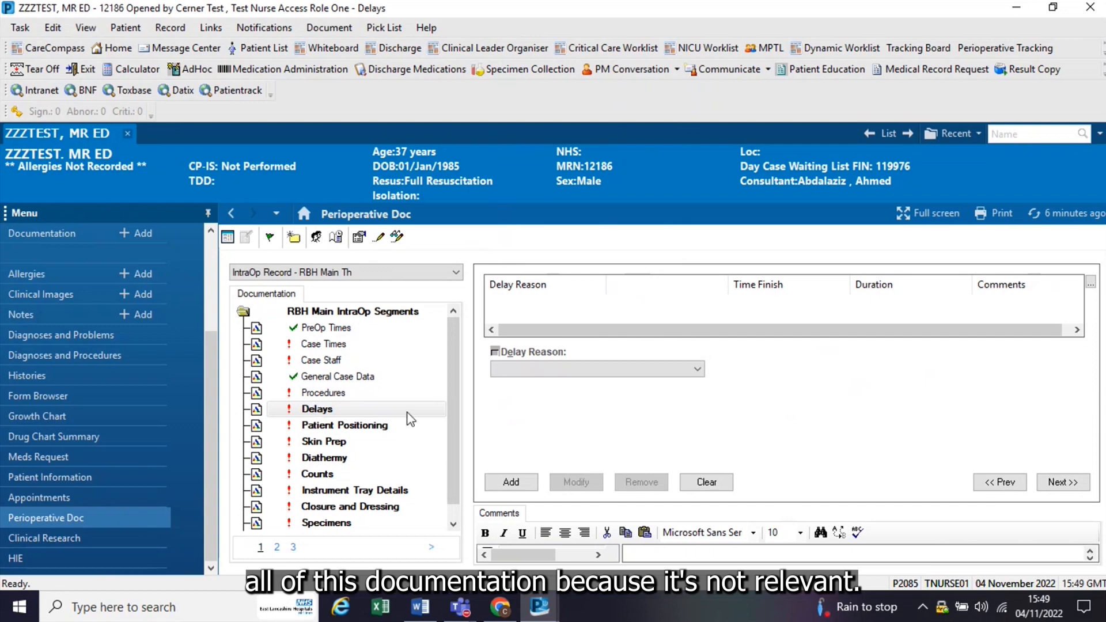
right_click(320, 415)
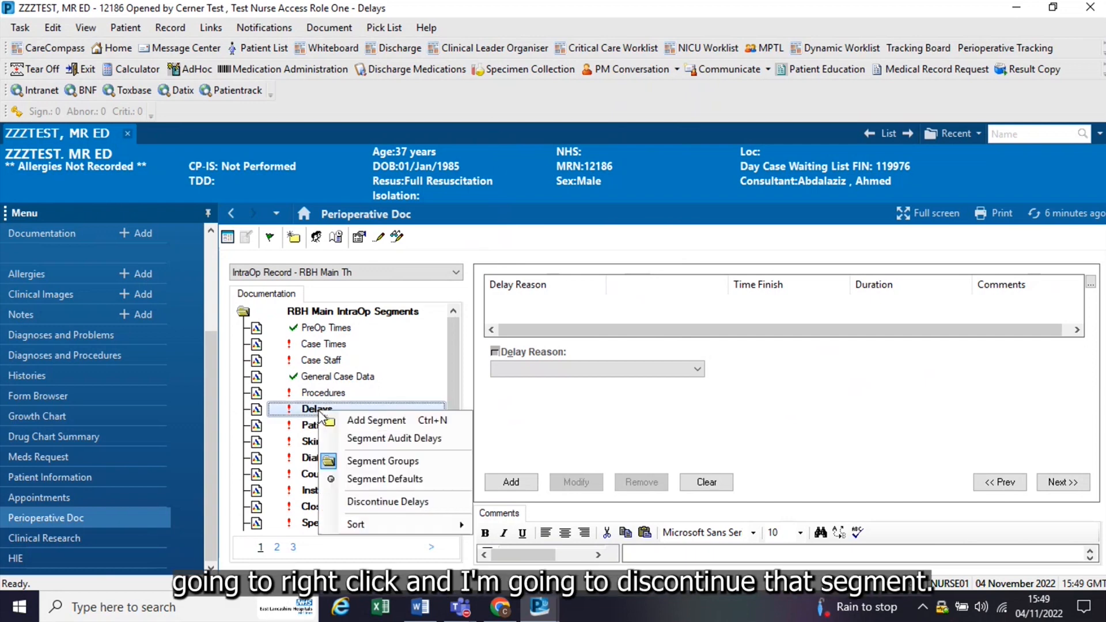
left_click(386, 503)
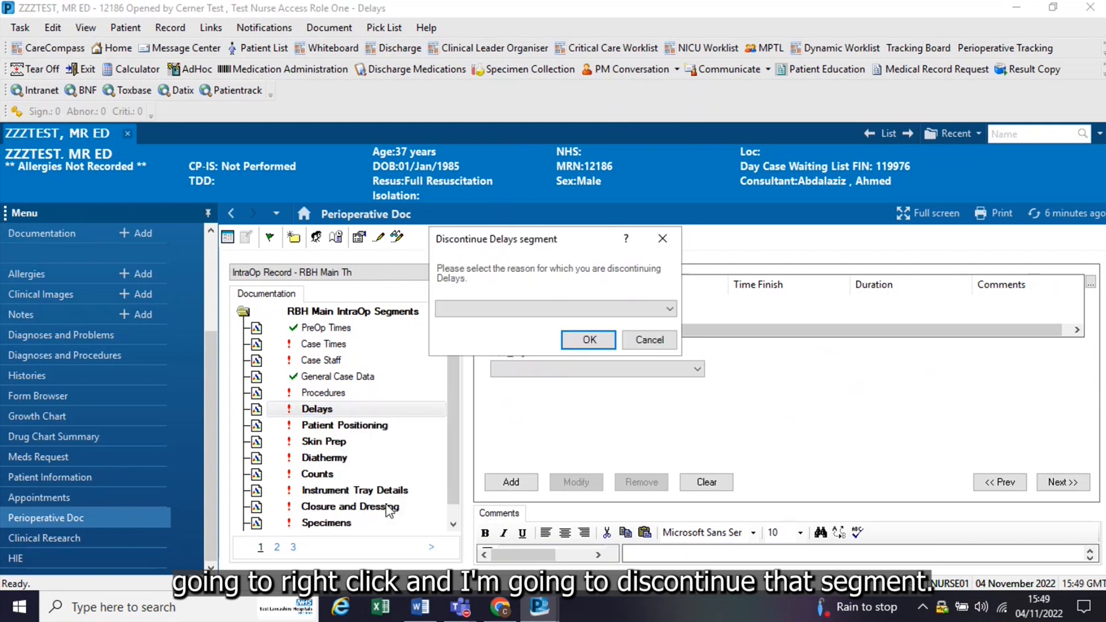
left_click(669, 309)
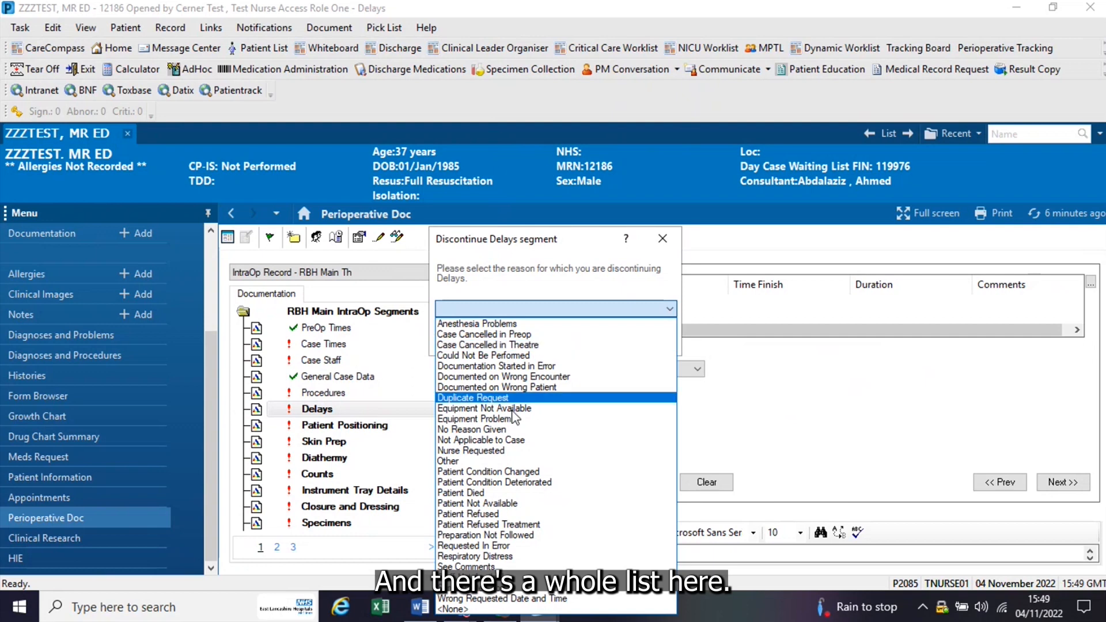
left_click(501, 451)
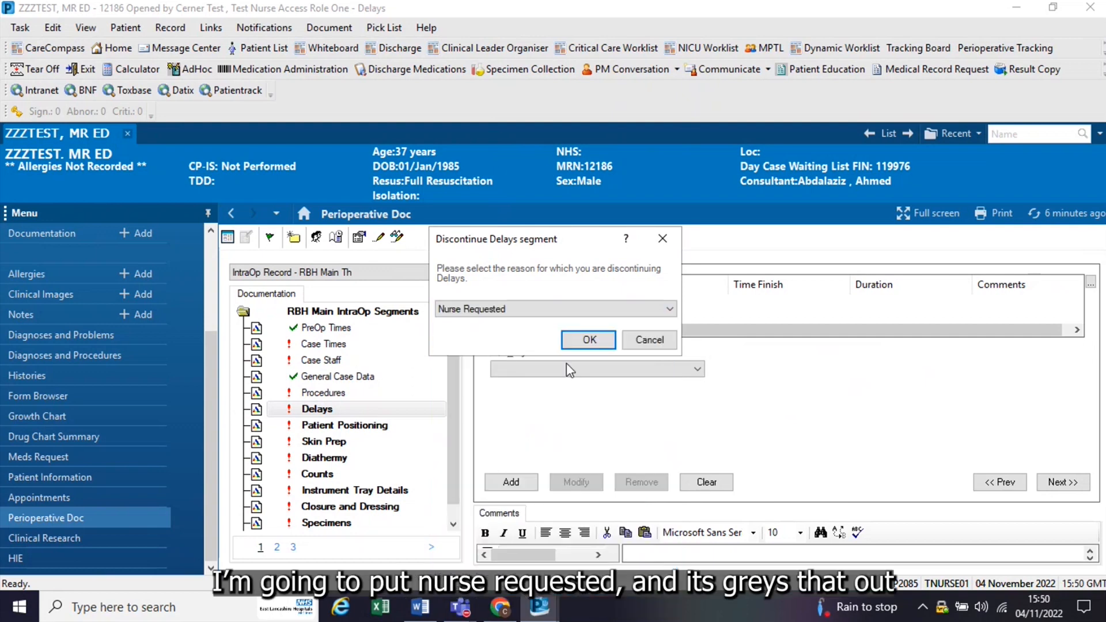
left_click(596, 340)
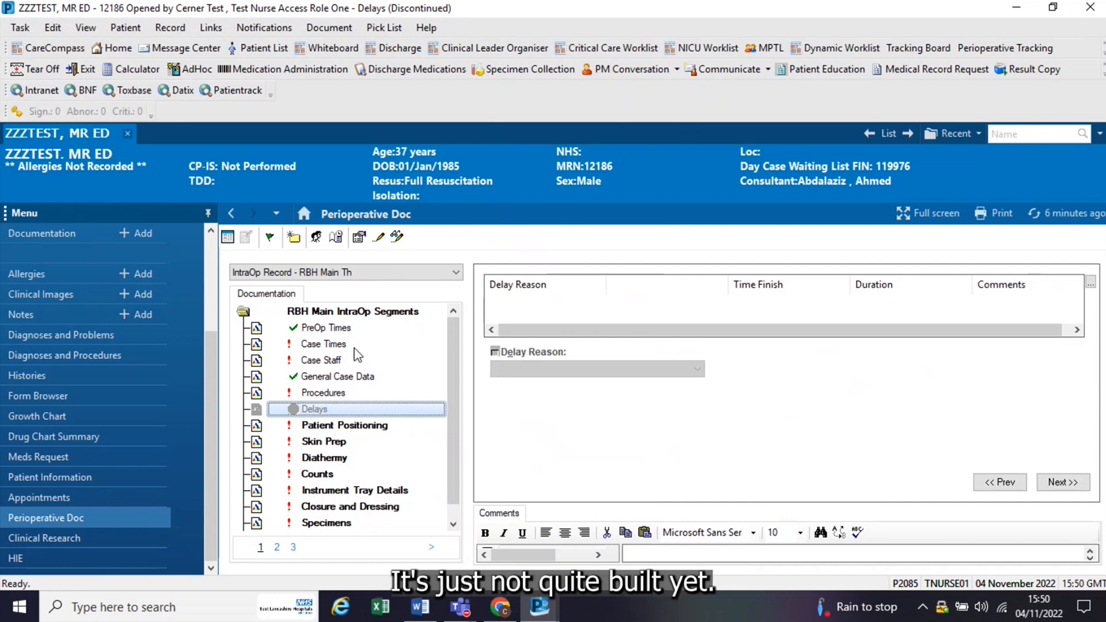
Step: Add the Implants segment to the RBH Main IntraOp record and check it in the segment list
left_click(295, 237)
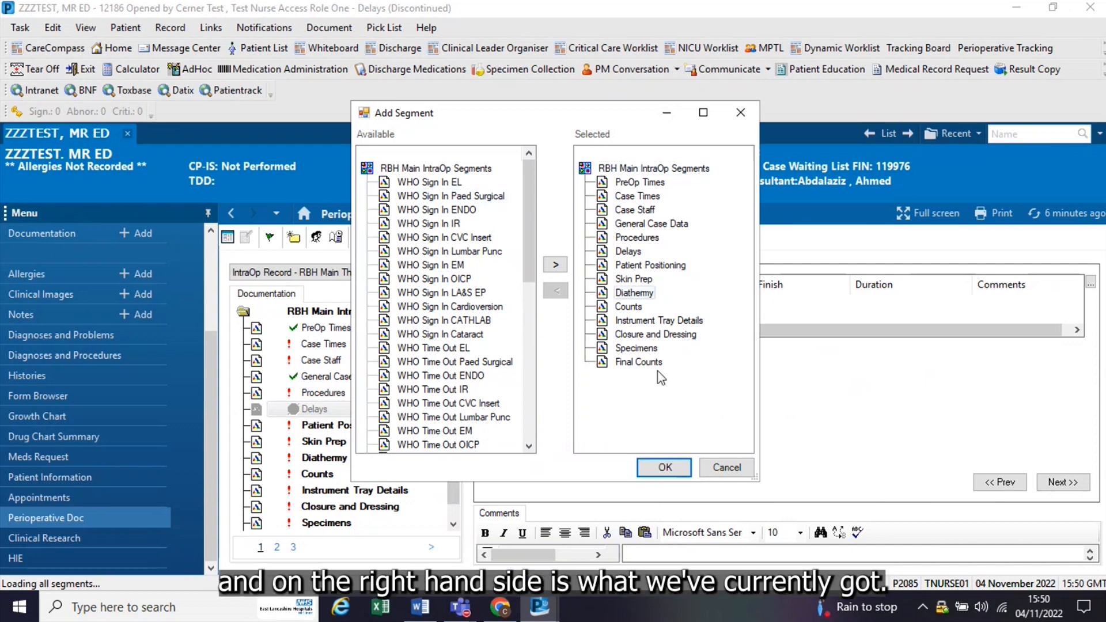
left_click_drag(525, 201, 523, 323)
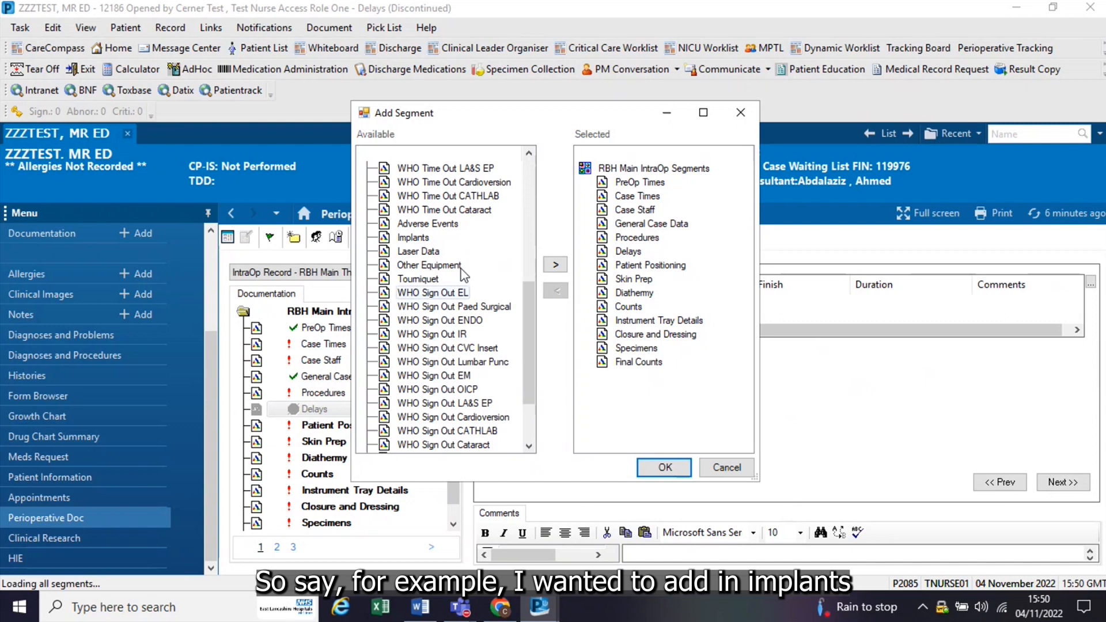
left_click(413, 237)
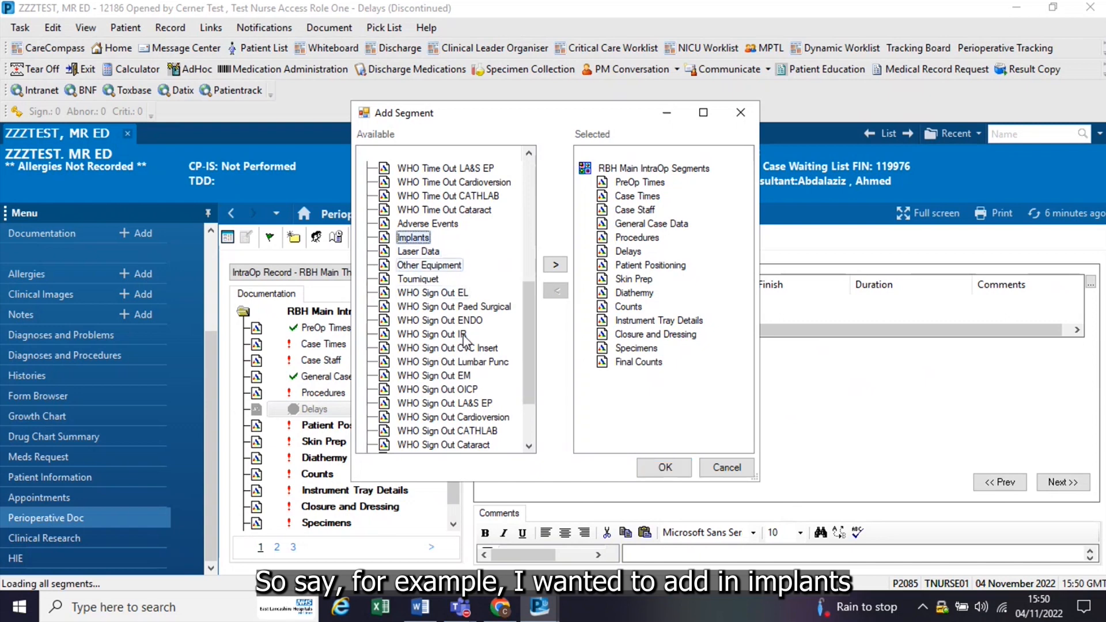
left_click(554, 264)
left_click(663, 466)
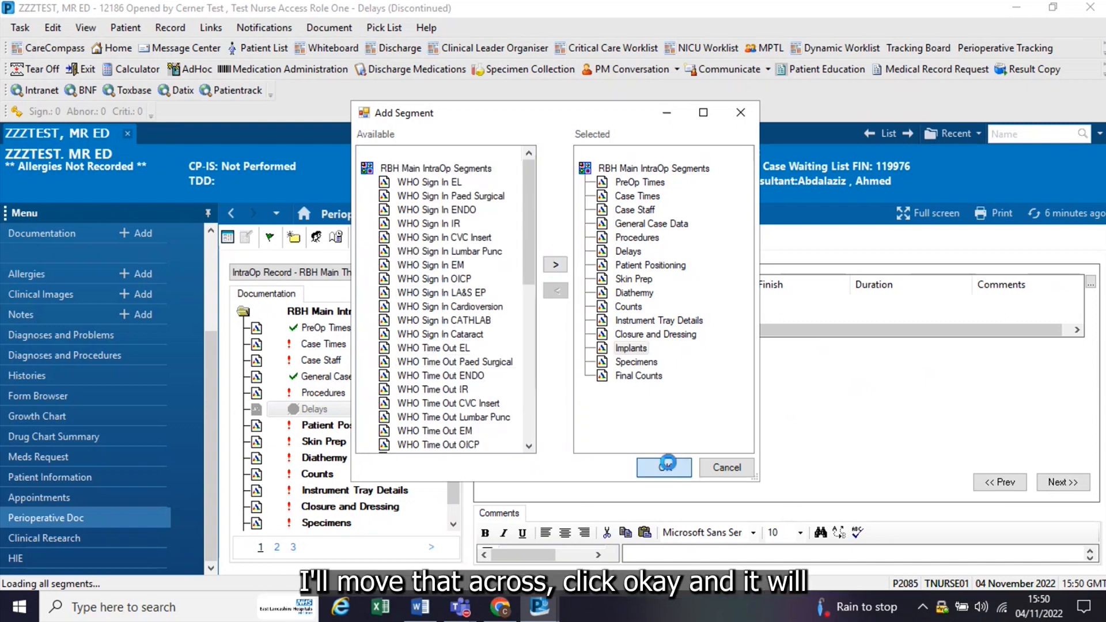
scroll(457, 404, "down", 1)
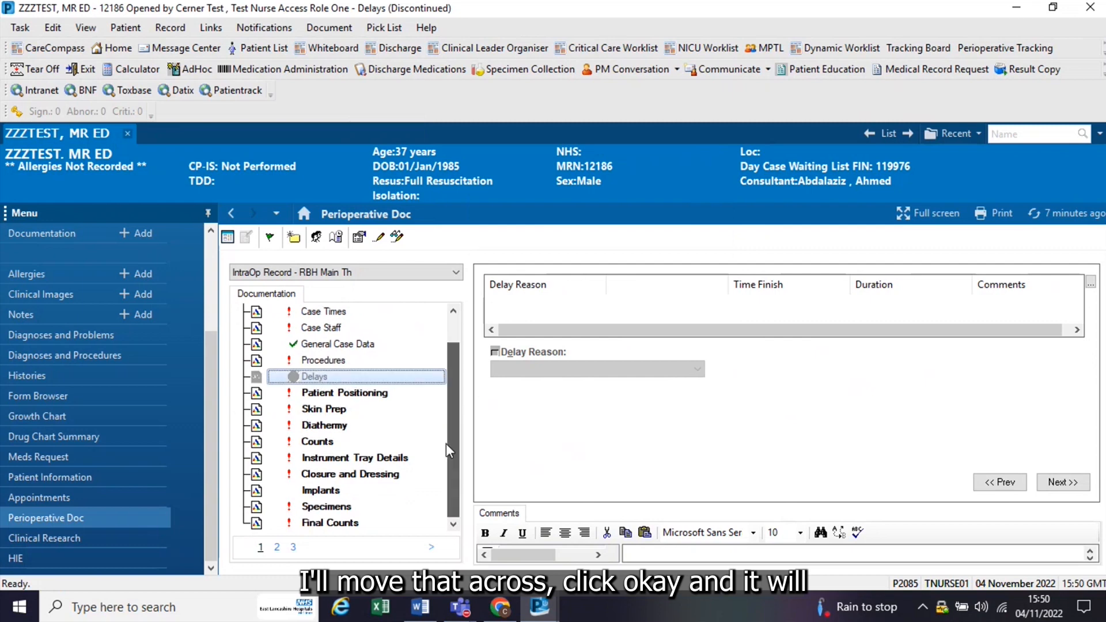
Step: Record in the Diathermy segment that diathermy was not used, and add the entry to the segment's list
left_click(320, 490)
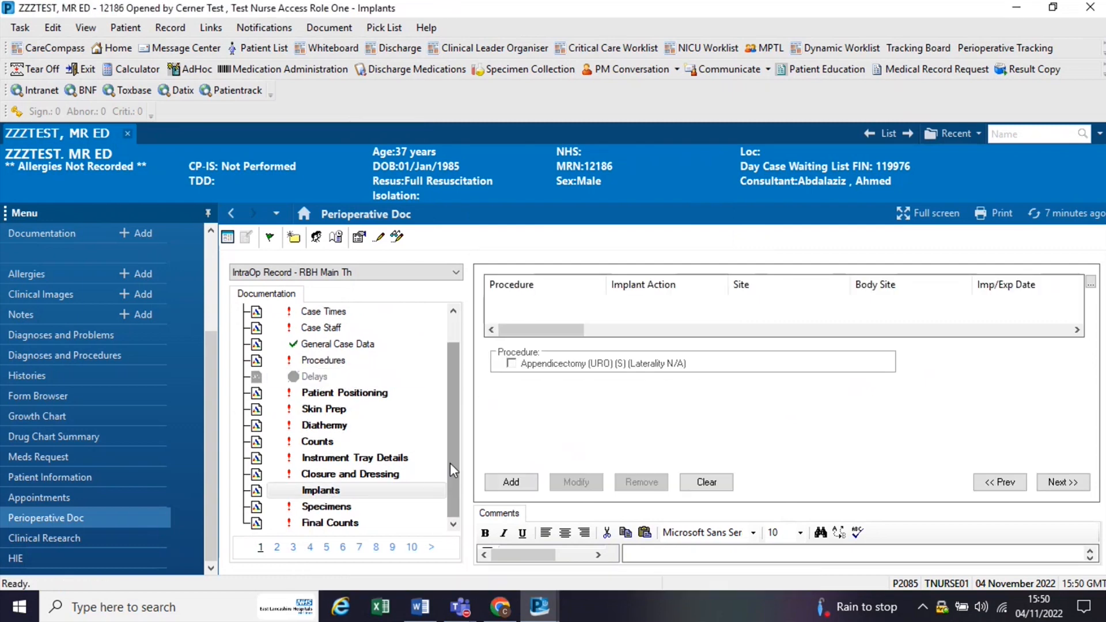
scroll(450, 464, "up", 1)
left_click(327, 460)
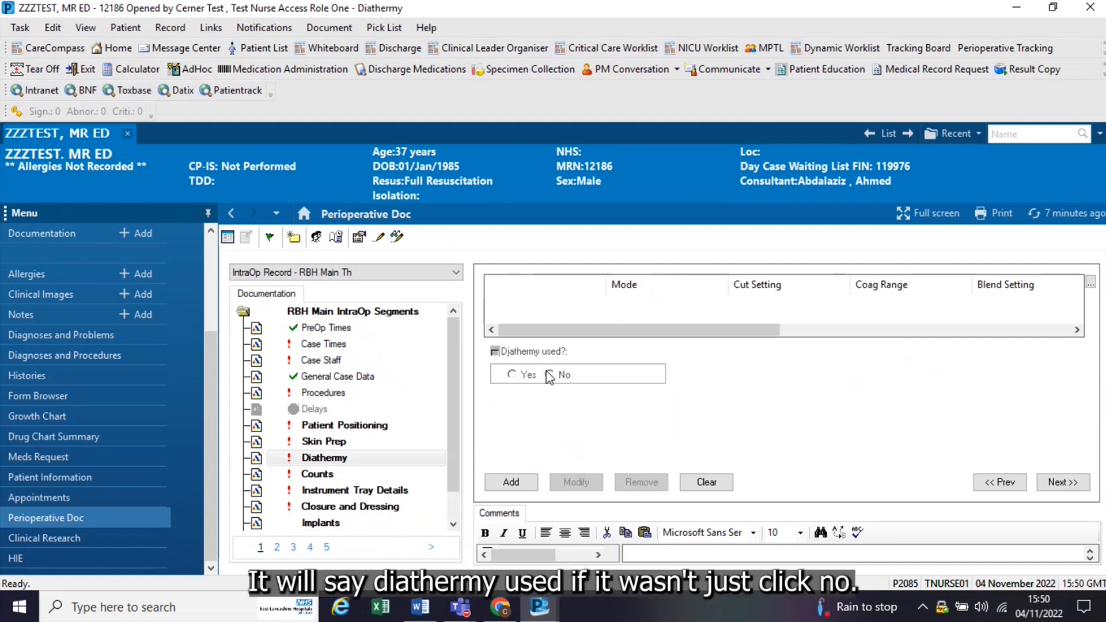
left_click(339, 463)
left_click(358, 477)
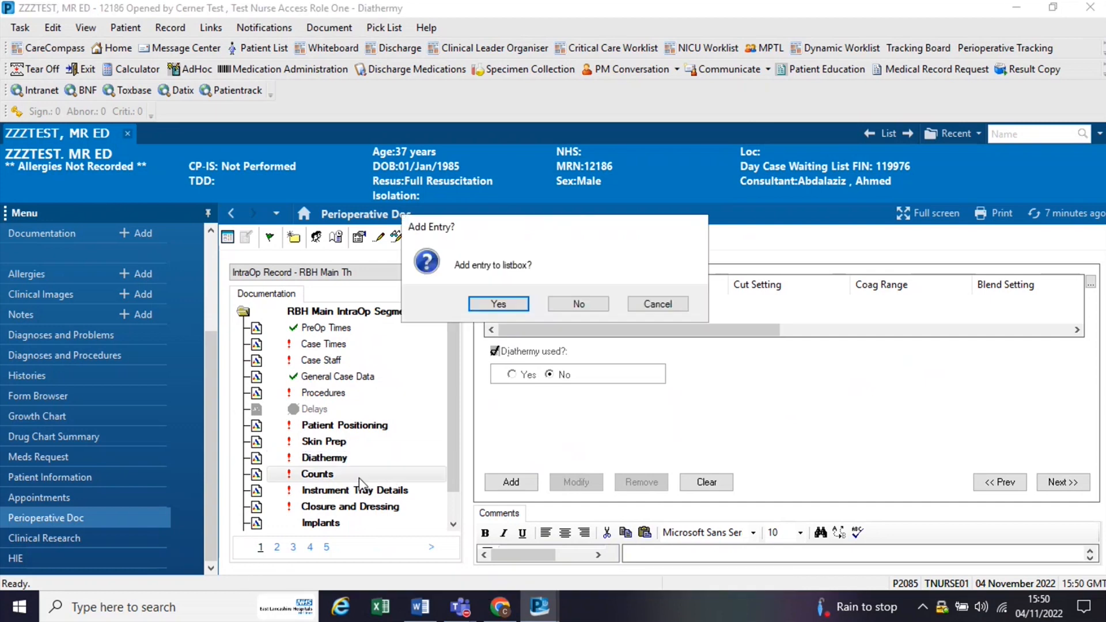
left_click(495, 303)
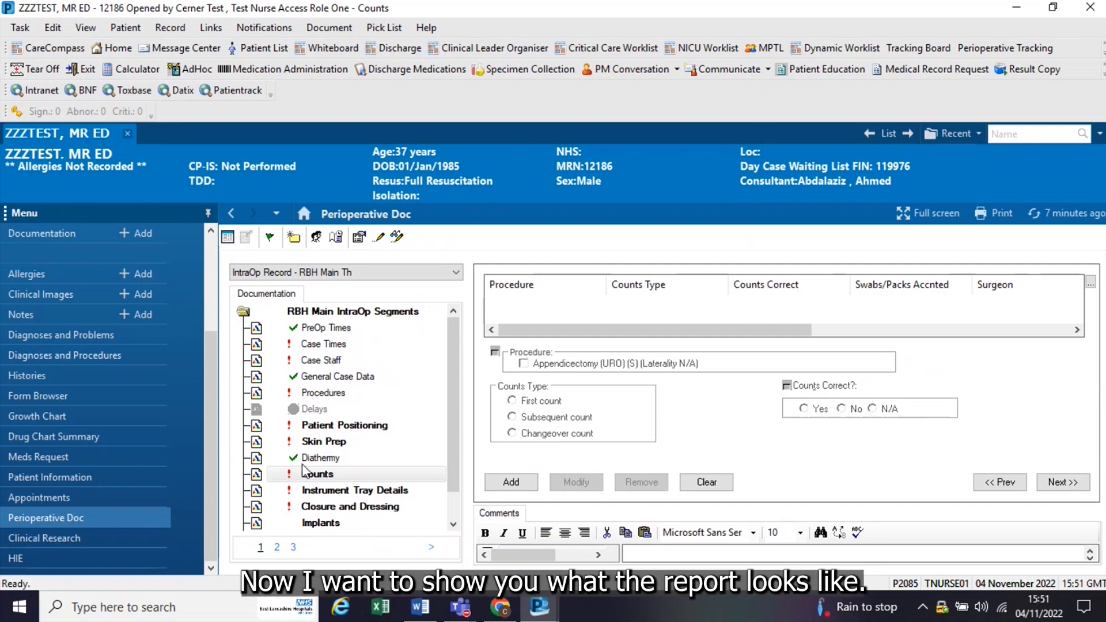
Step: Use Case Logging to discontinue all nine listed segments from Final Counts through Implants together, giving a discontinuation reason
left_click(341, 29)
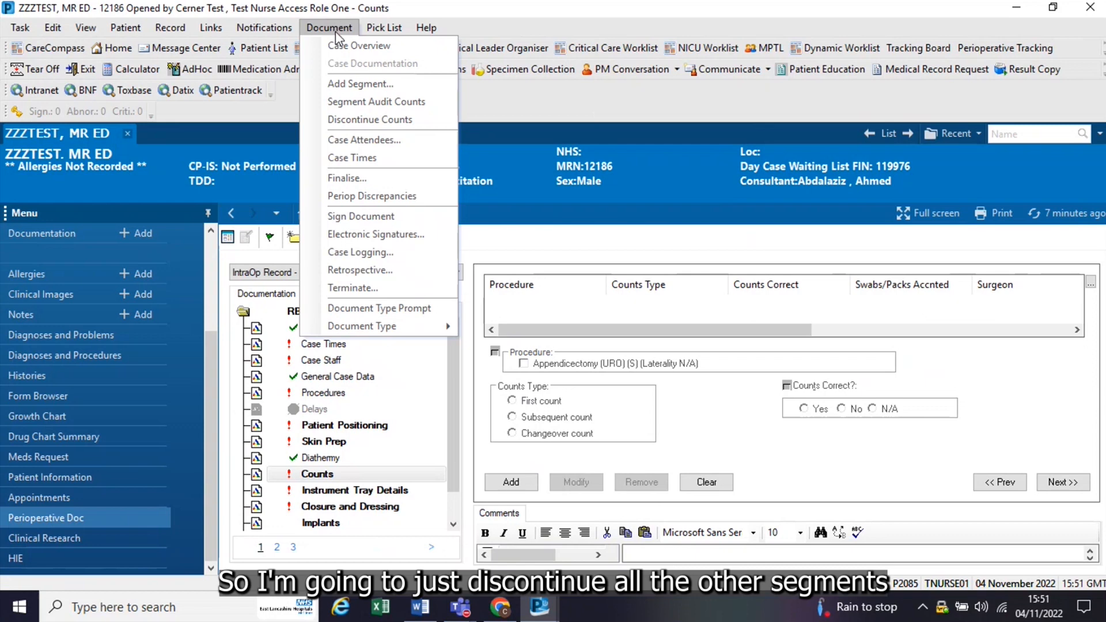
left_click(385, 252)
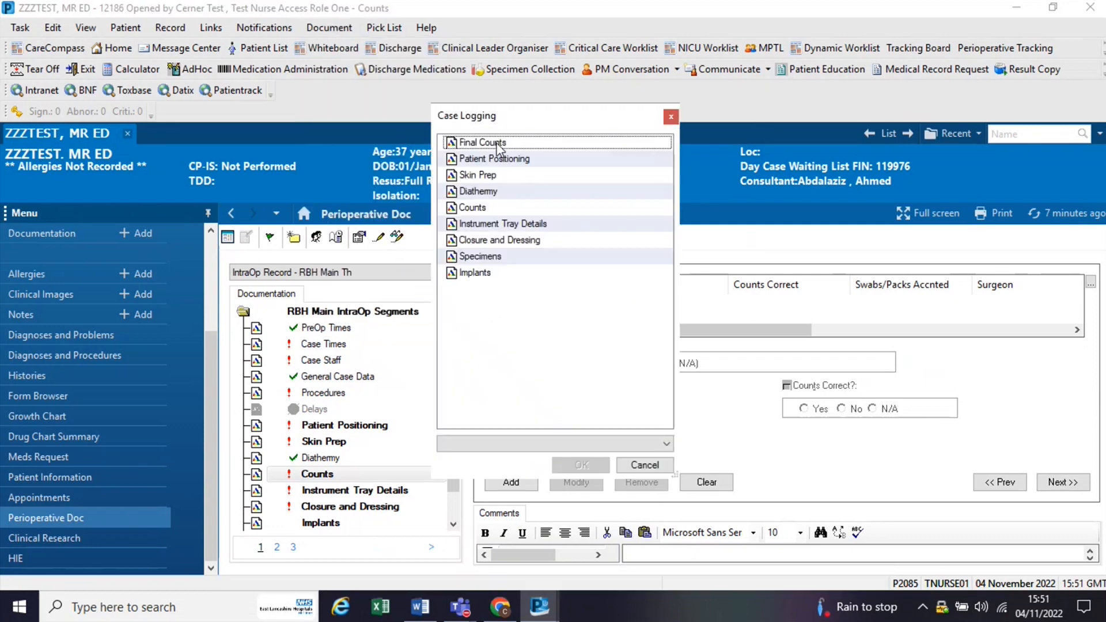
left_click(497, 144)
left_click(496, 164, "ctrl")
left_click(489, 174, "ctrl")
left_click(492, 191, "ctrl")
left_click(495, 207, "ctrl")
left_click(495, 224, "ctrl")
left_click(498, 241, "ctrl")
left_click(487, 256, "ctrl")
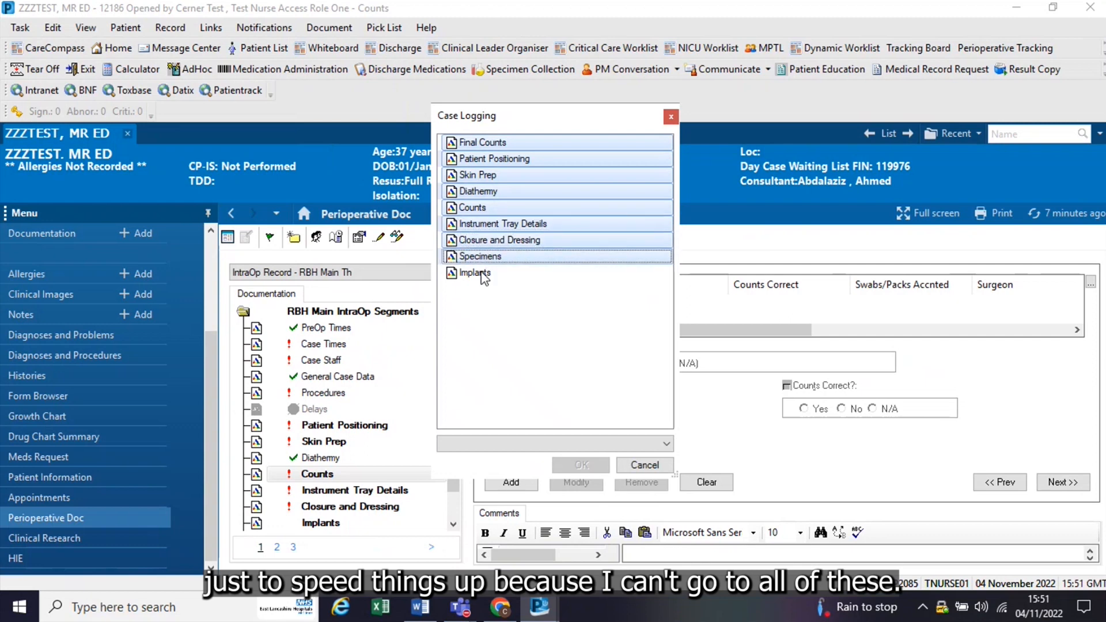
left_click(485, 273, "ctrl")
left_click(664, 444)
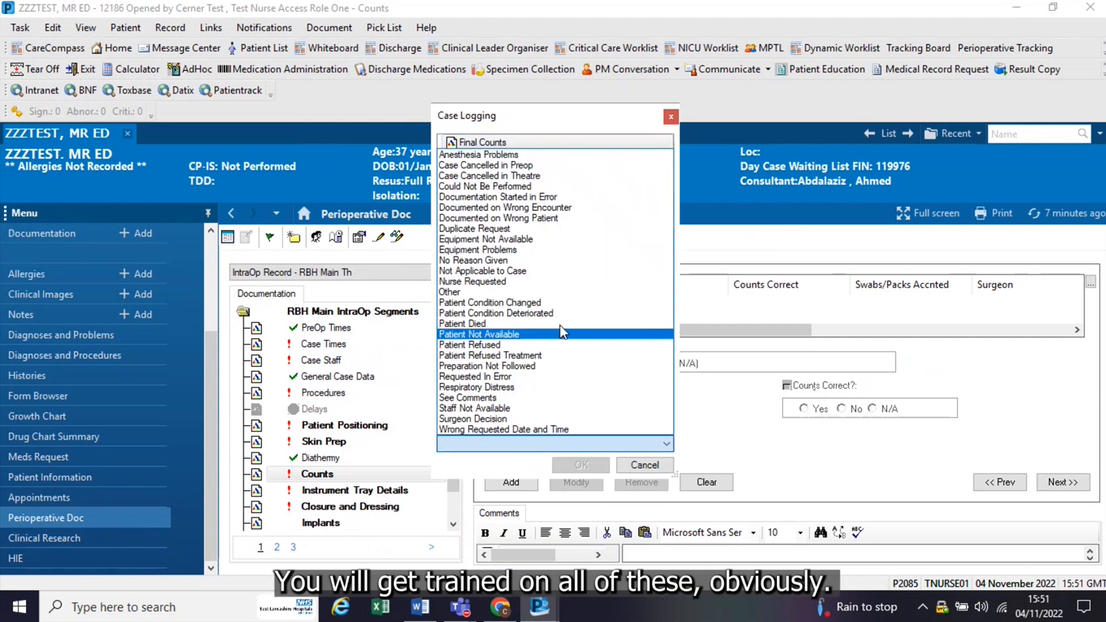
left_click(535, 298)
left_click(579, 464)
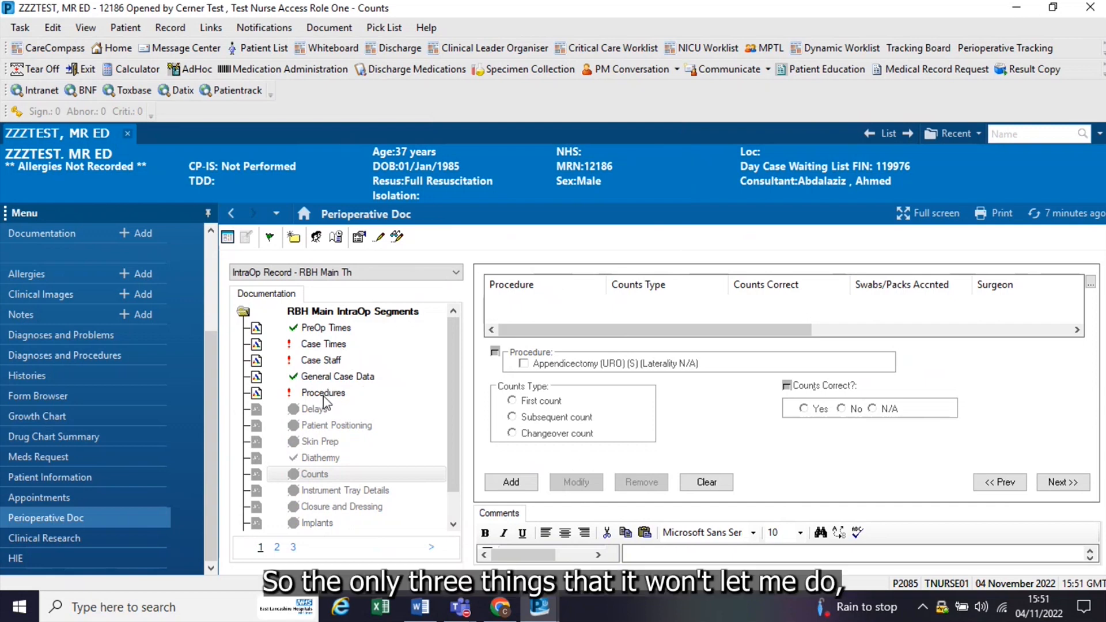
Step: Complete Case Times with procedure stop, anaesthetic stopped and patient left theatre at 1551 on 04/11/2022, and theatre outcome Sent to Recovery
left_click(324, 344)
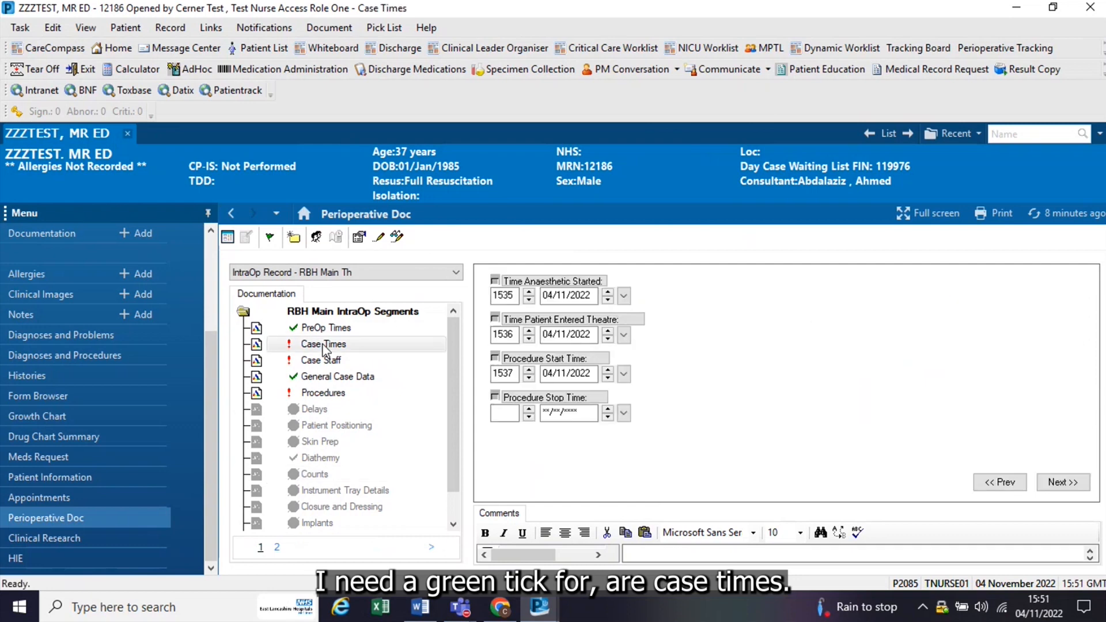
left_click(502, 412)
left_click(1062, 482)
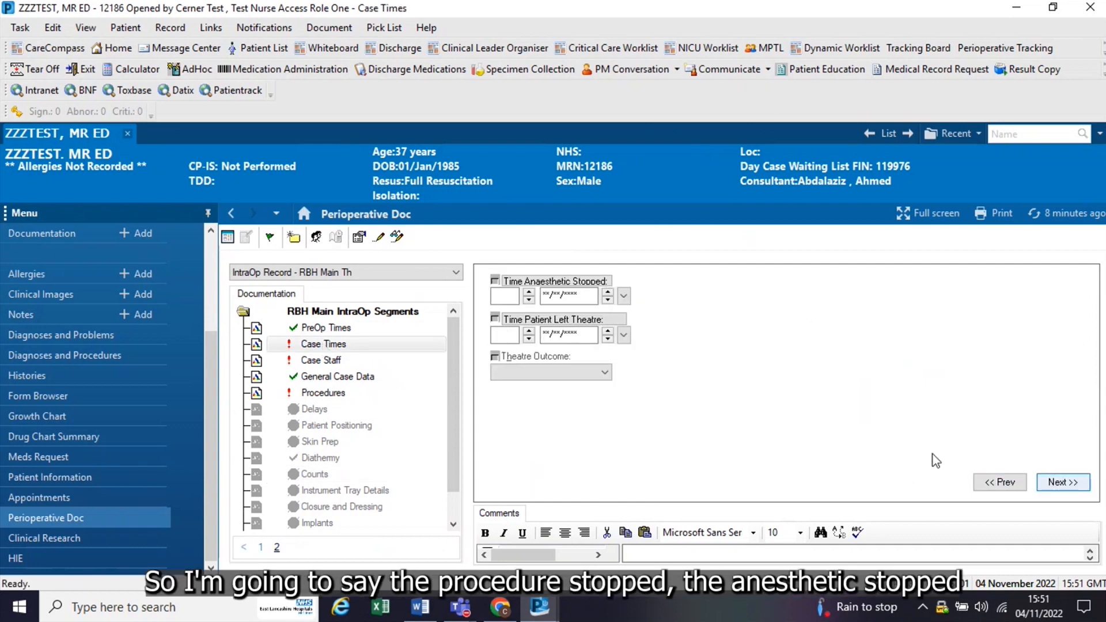
left_click(504, 296)
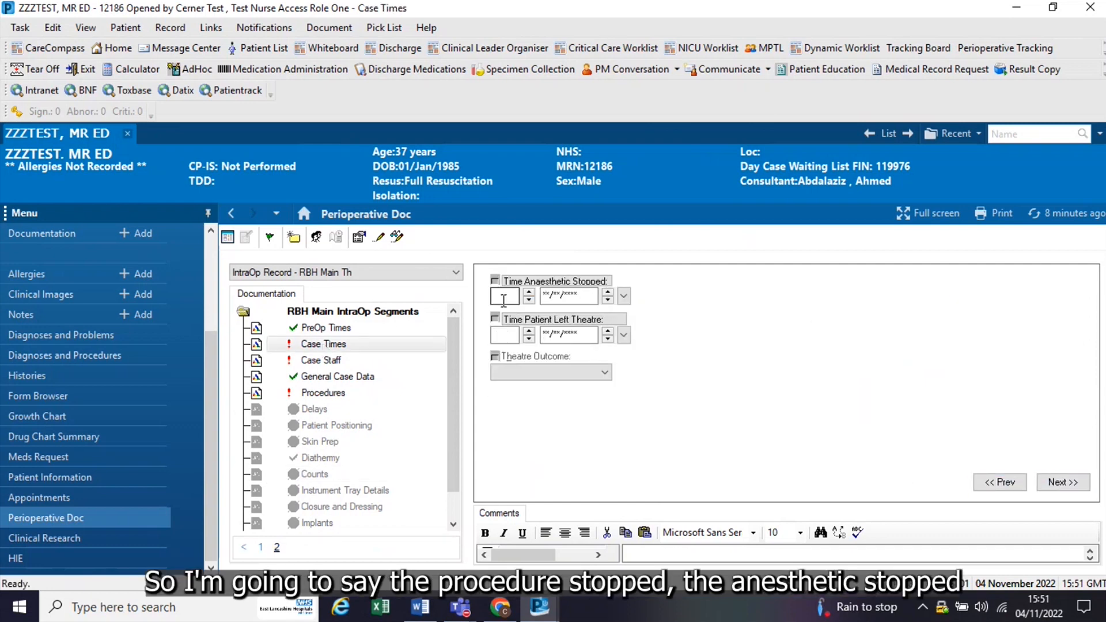
left_click(501, 334)
left_click(604, 372)
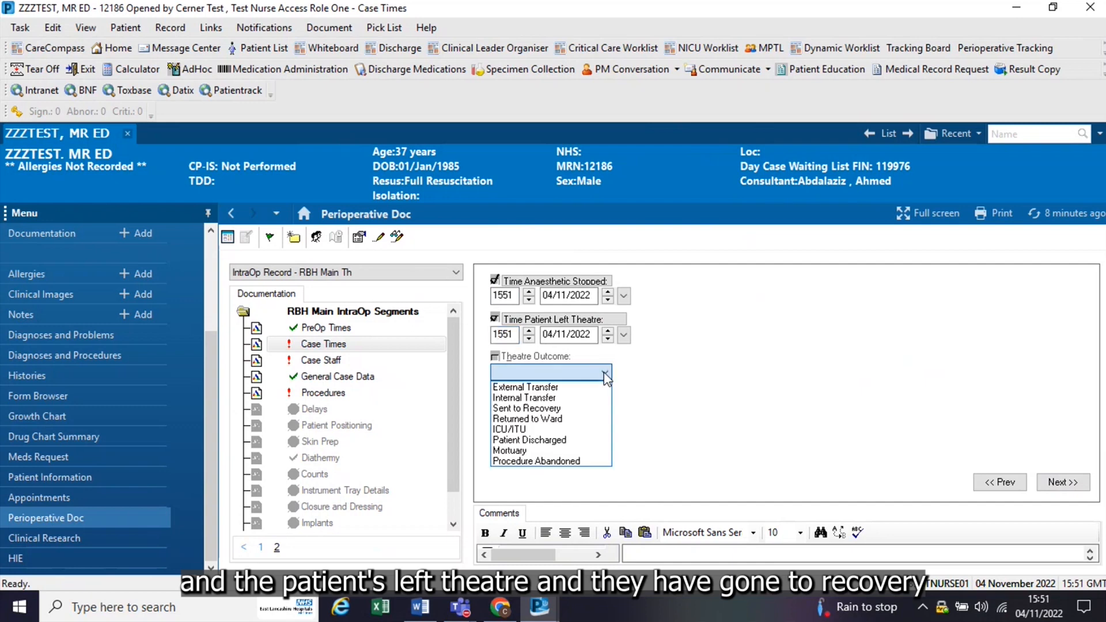
left_click(553, 409)
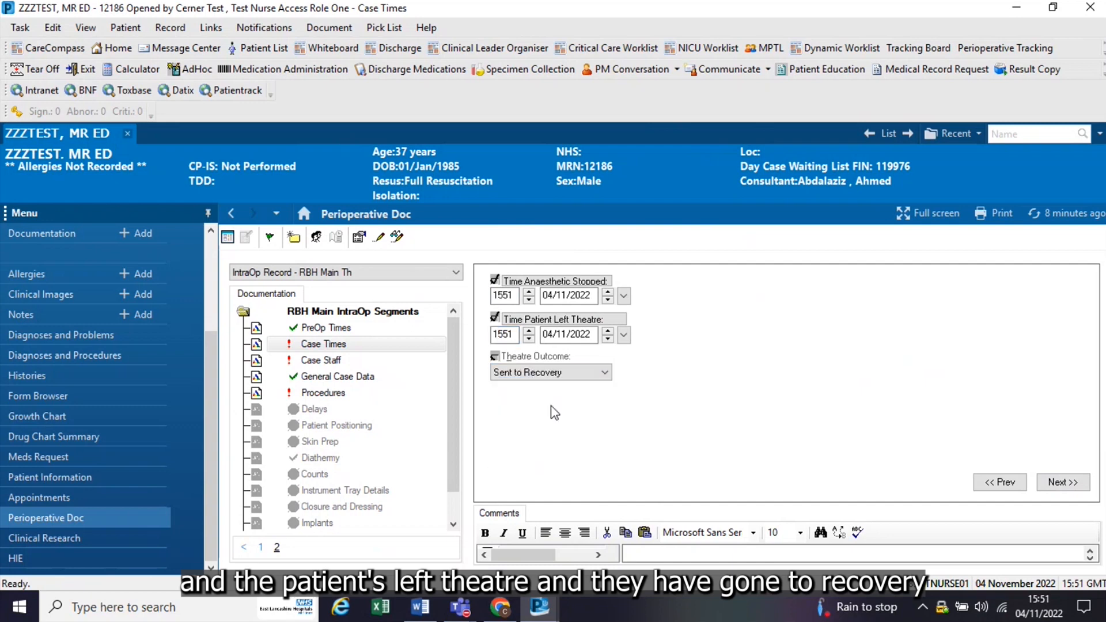
Step: Check the Case Staff time-out entries, the General Case Data segment and the closing Case Times
left_click(319, 361)
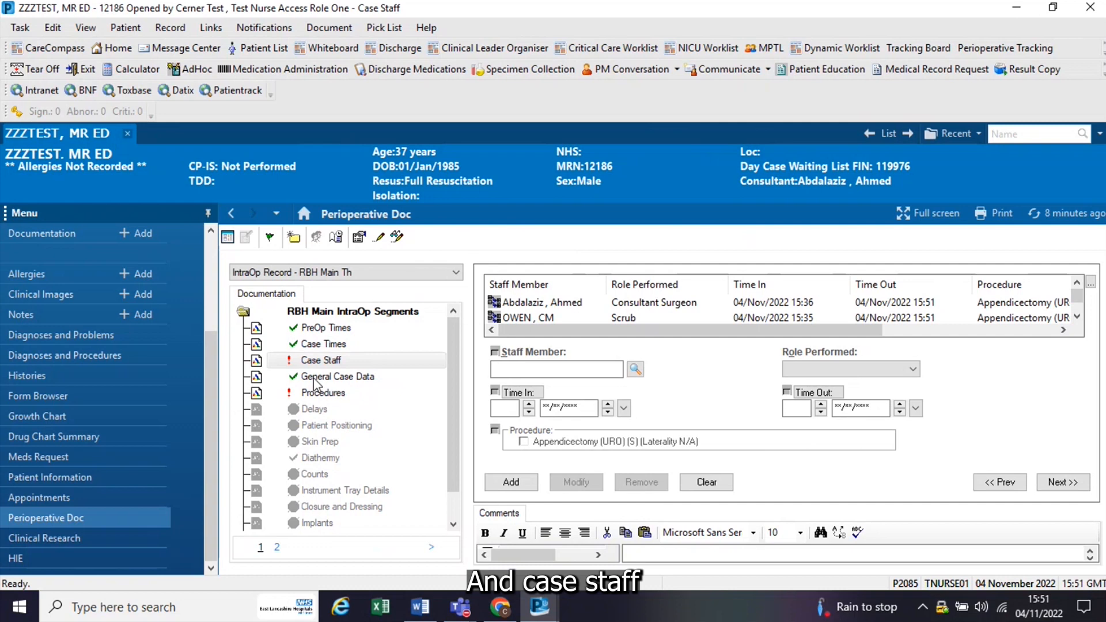
left_click(320, 376)
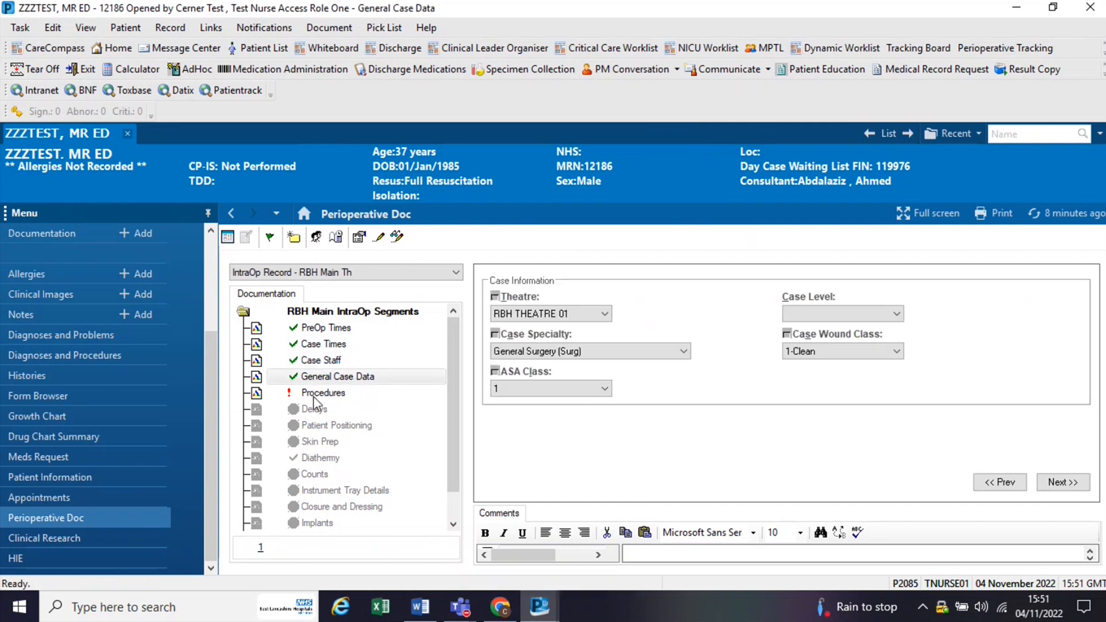
left_click(310, 360)
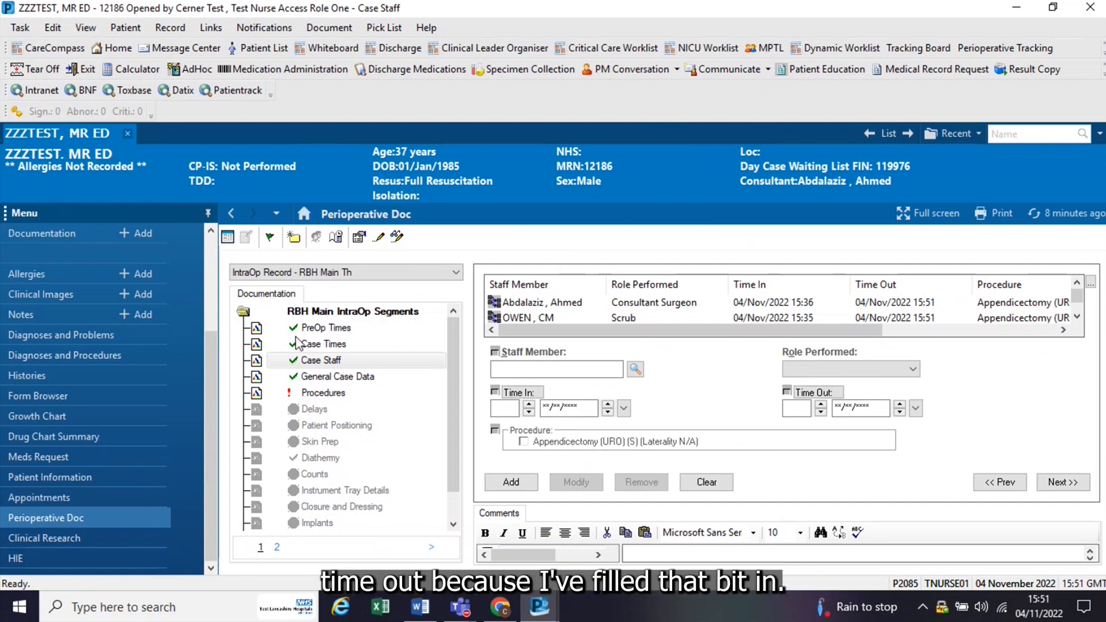
left_click(296, 344)
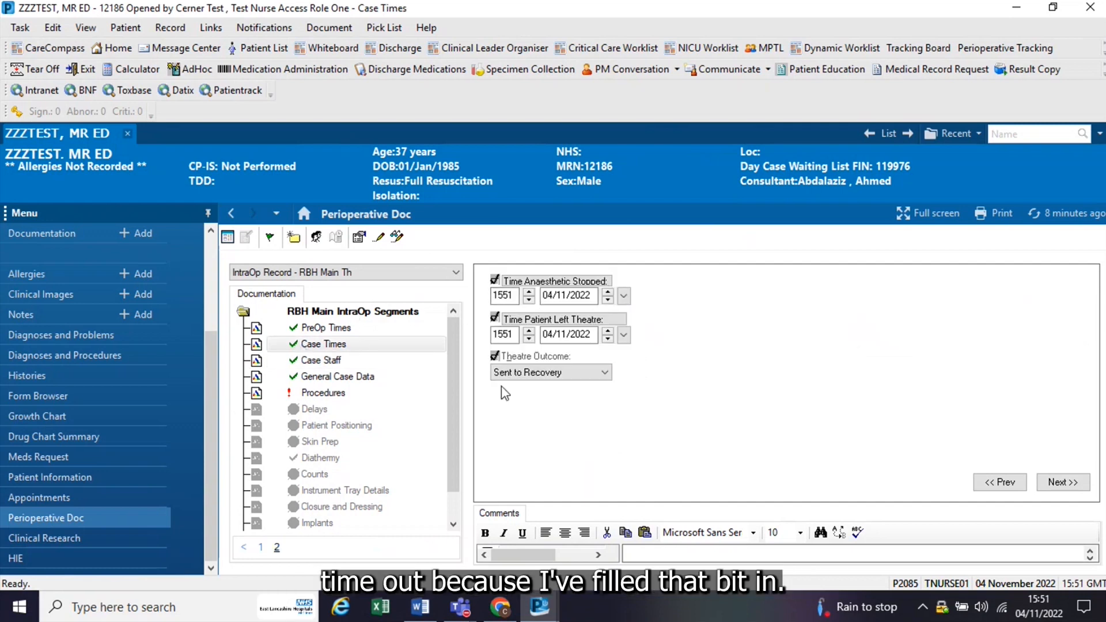
Step: Review the Appendicectomy (URO) entry on every page of the Procedures segment and complete the segment
left_click(306, 392)
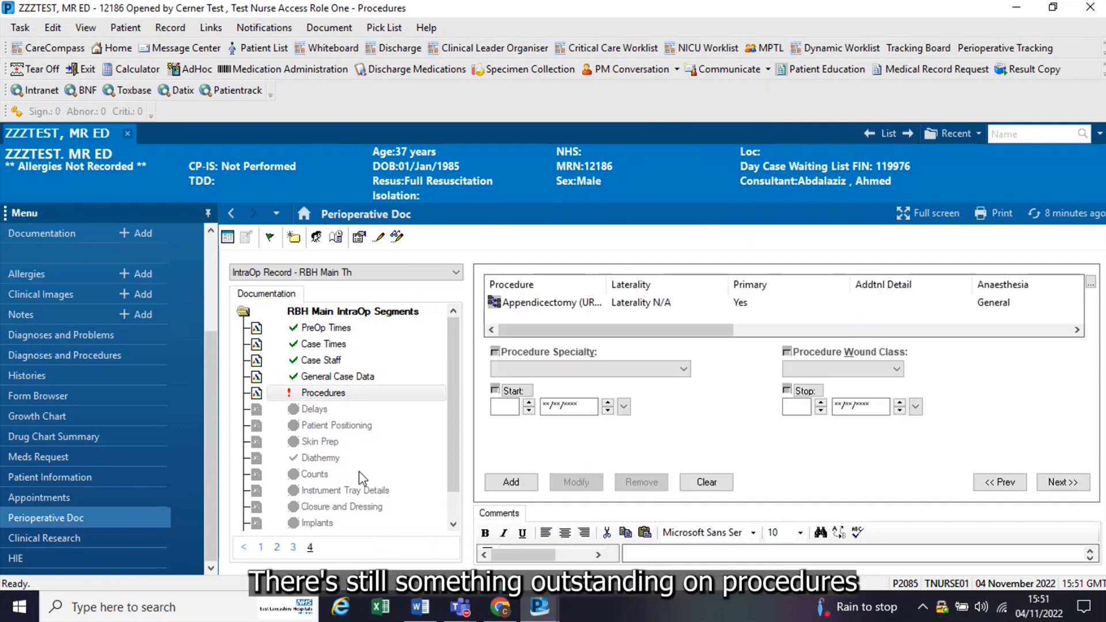
left_click(572, 304)
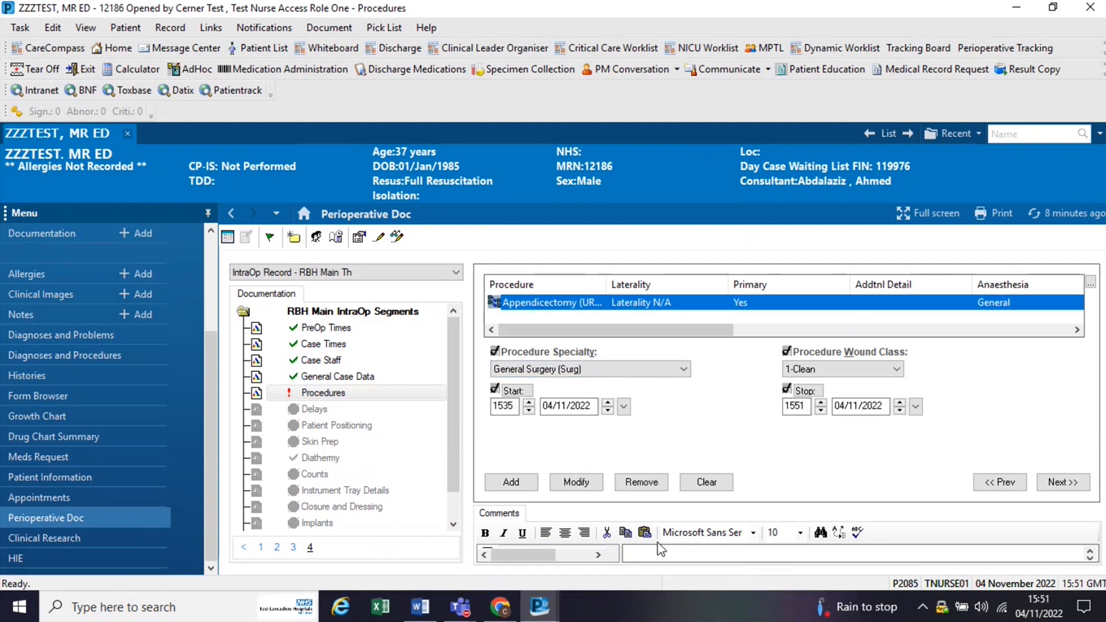
left_click(260, 549)
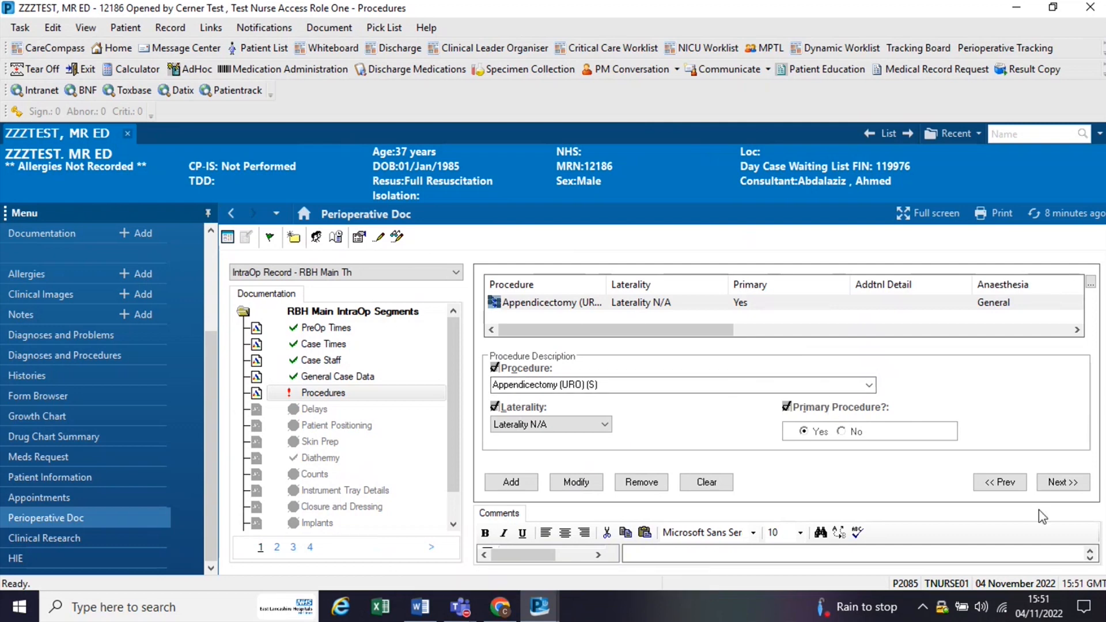
left_click(1045, 483)
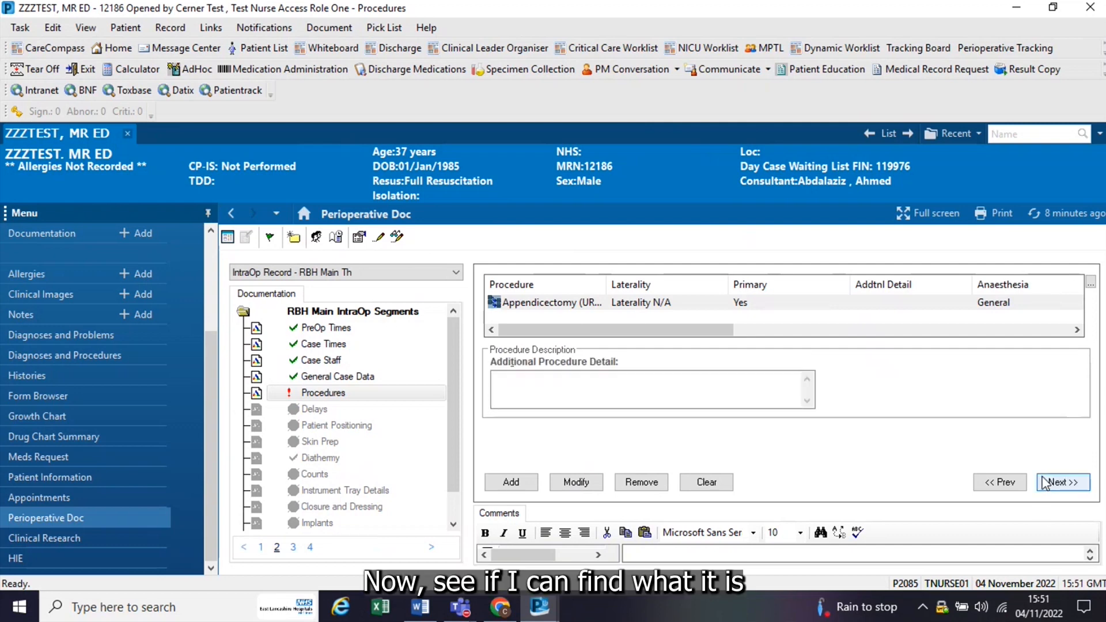
left_click(1045, 483)
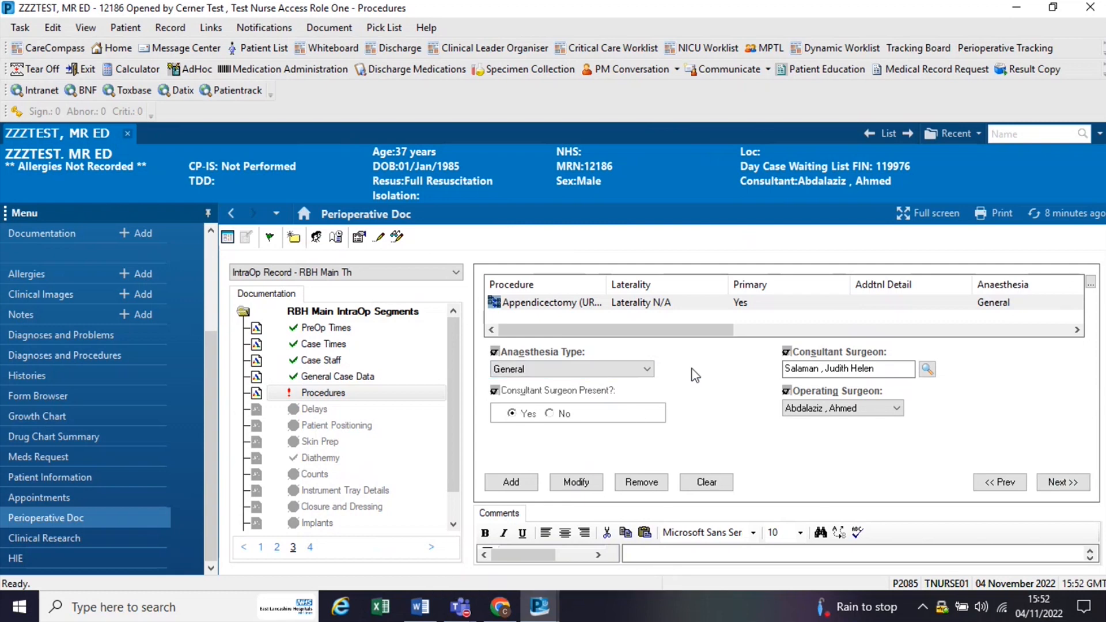
left_click(1062, 483)
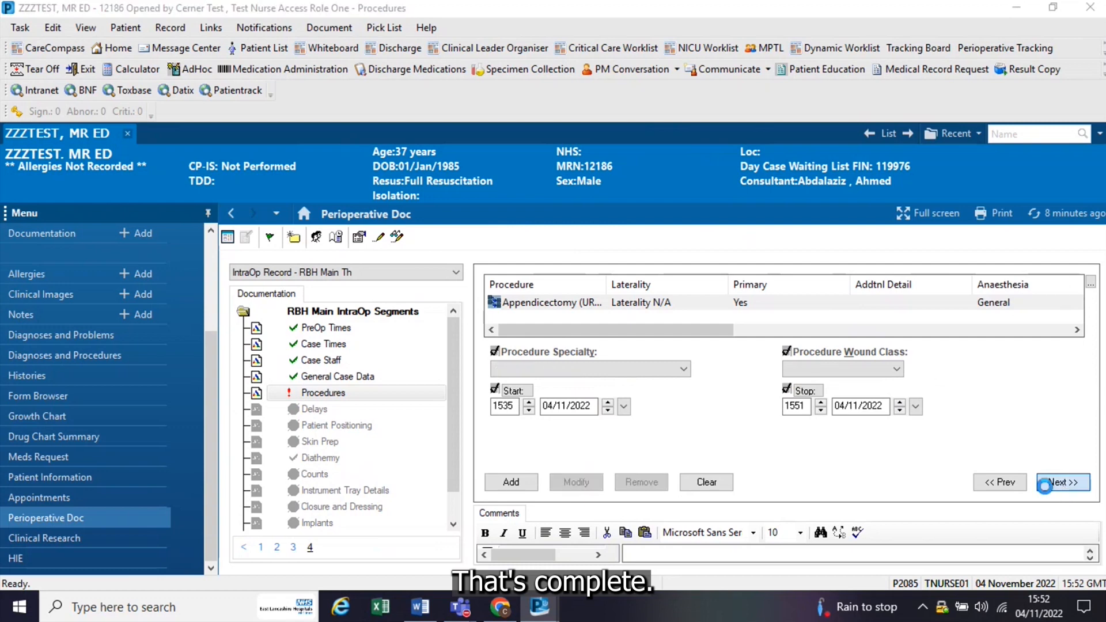
left_click(1063, 482)
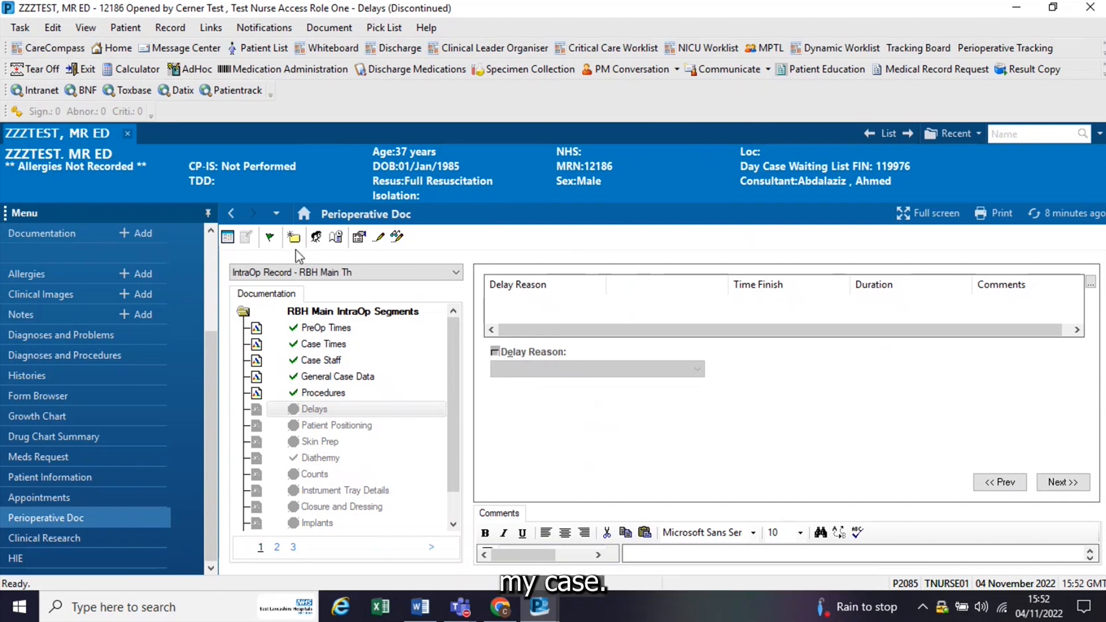
Step: Verify and finalise the IntraOp record, continuing past the perioperative documentation discrepancies
left_click(270, 238)
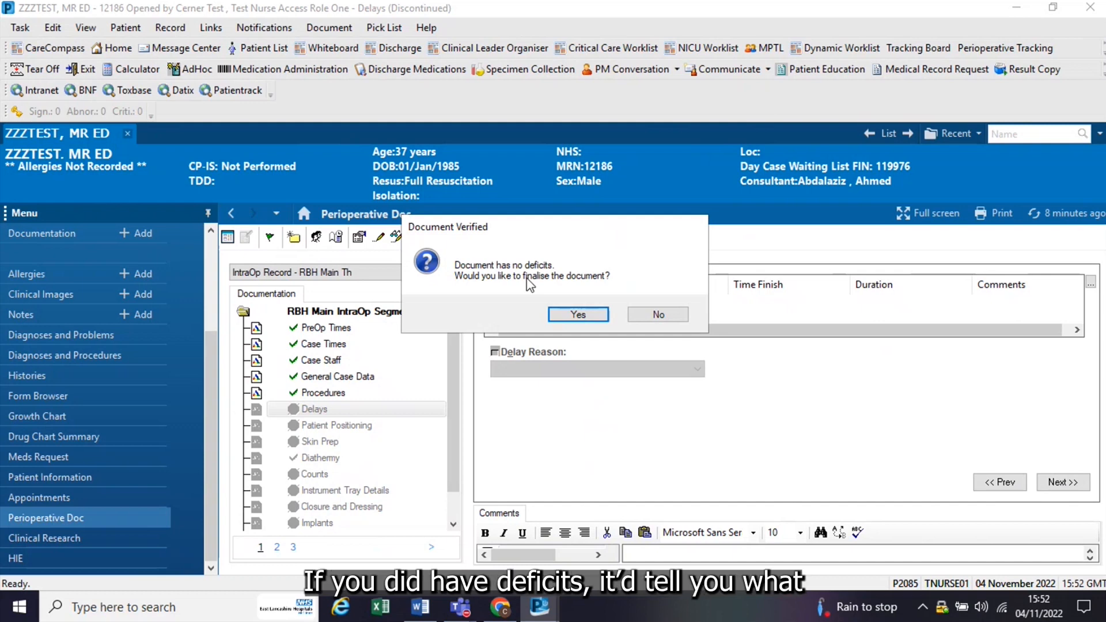
left_click(576, 314)
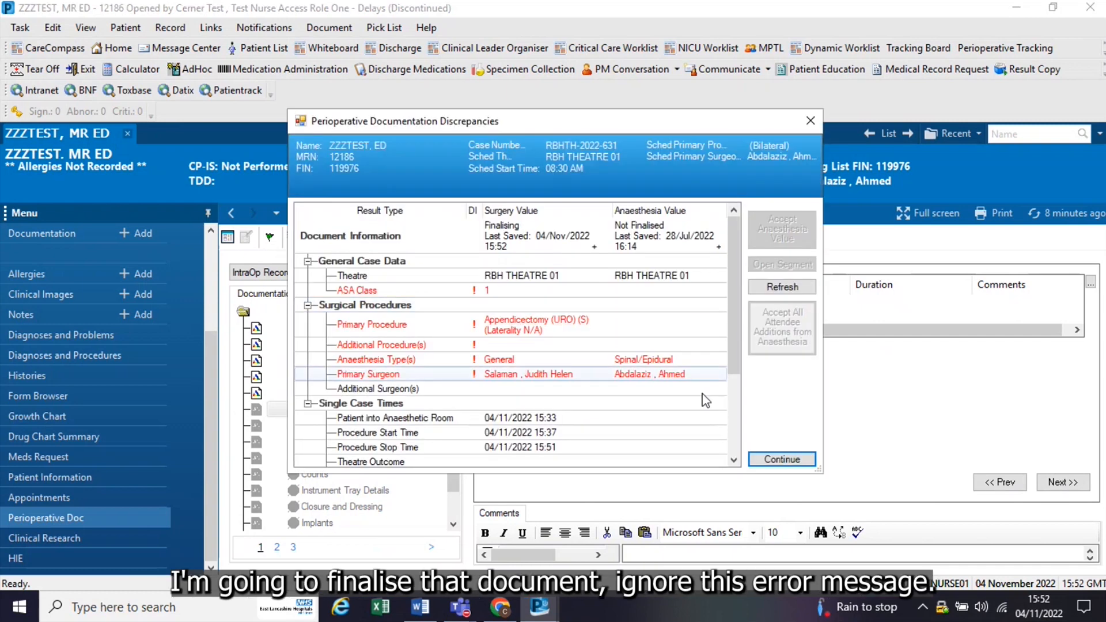
left_click(782, 459)
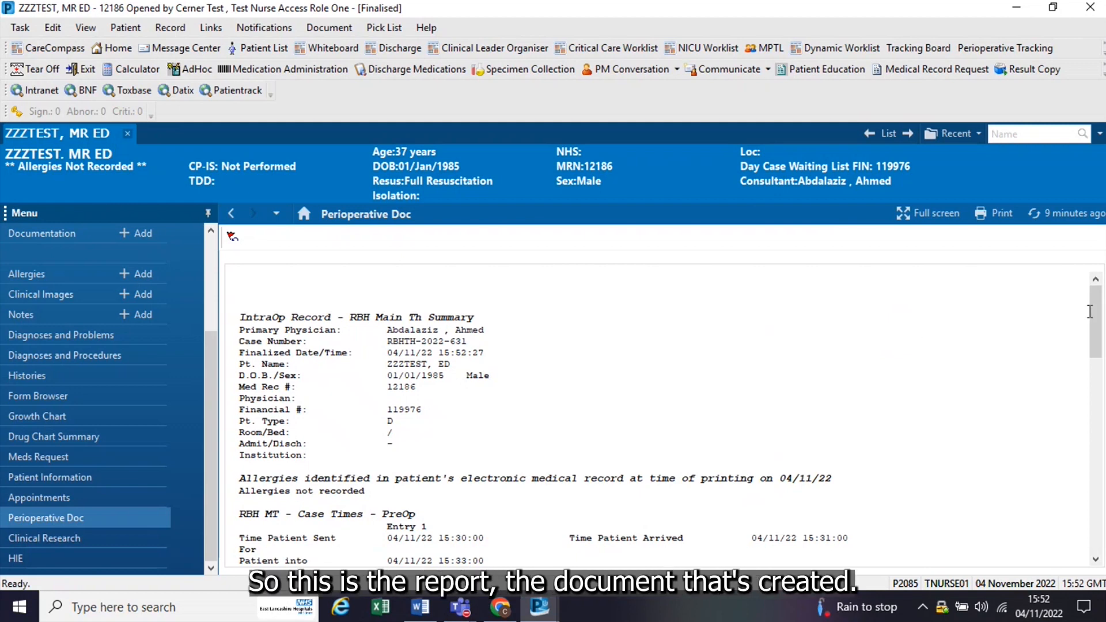
Step: Read through the finalised IntraOp report and preview the IntraOp Record - RBH Main Th note in the patient's Documentation
left_click_drag(1099, 302, 1103, 441)
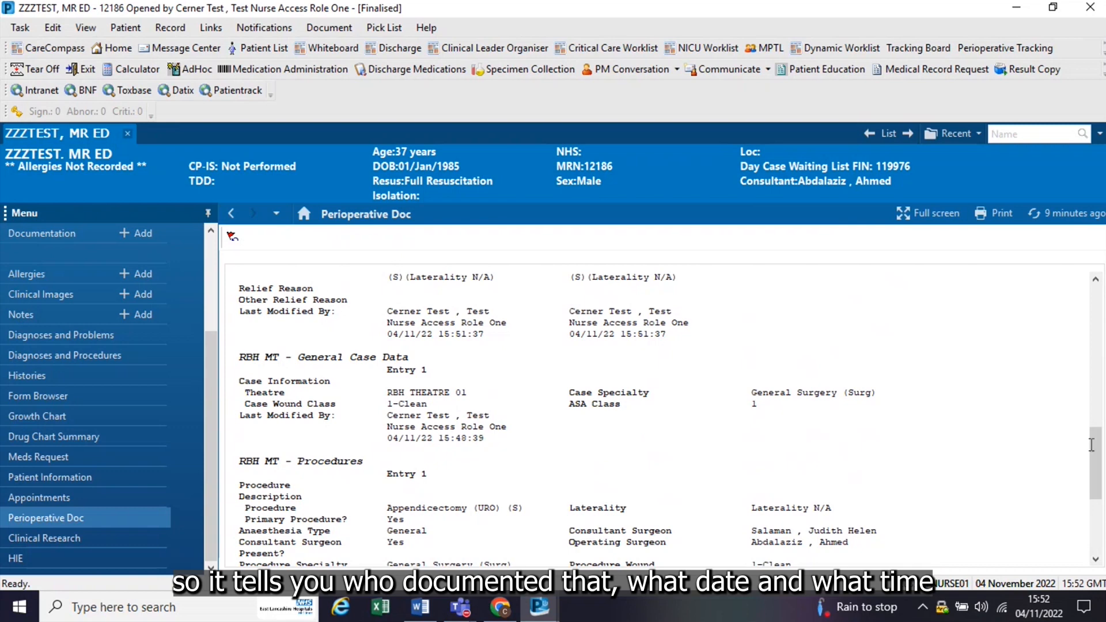
left_click_drag(1099, 461, 1099, 370)
left_click(48, 234)
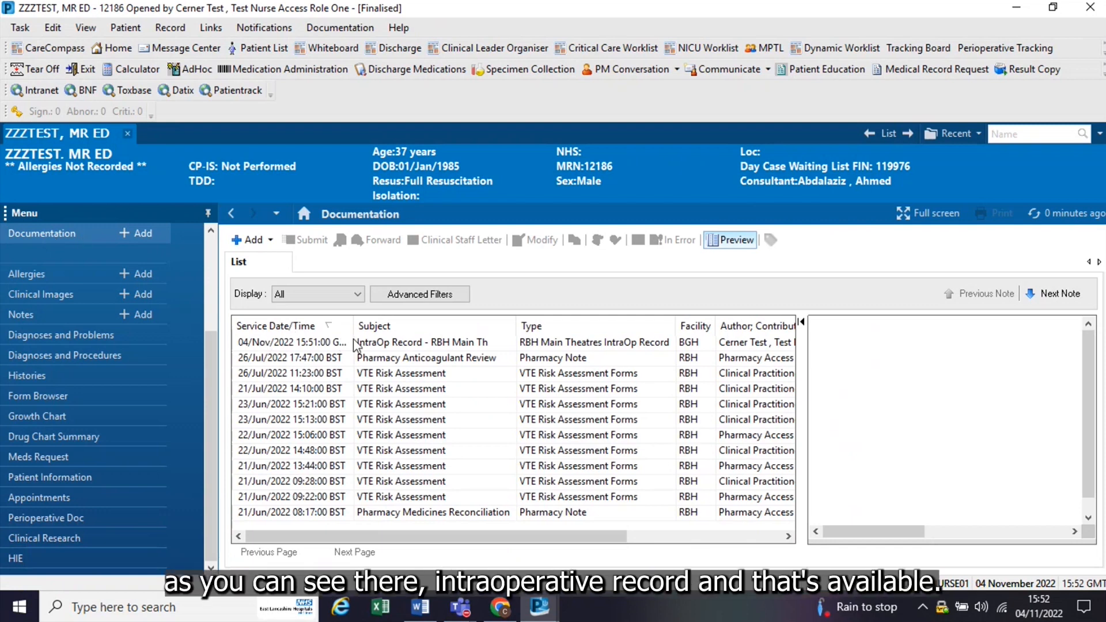
left_click(454, 343)
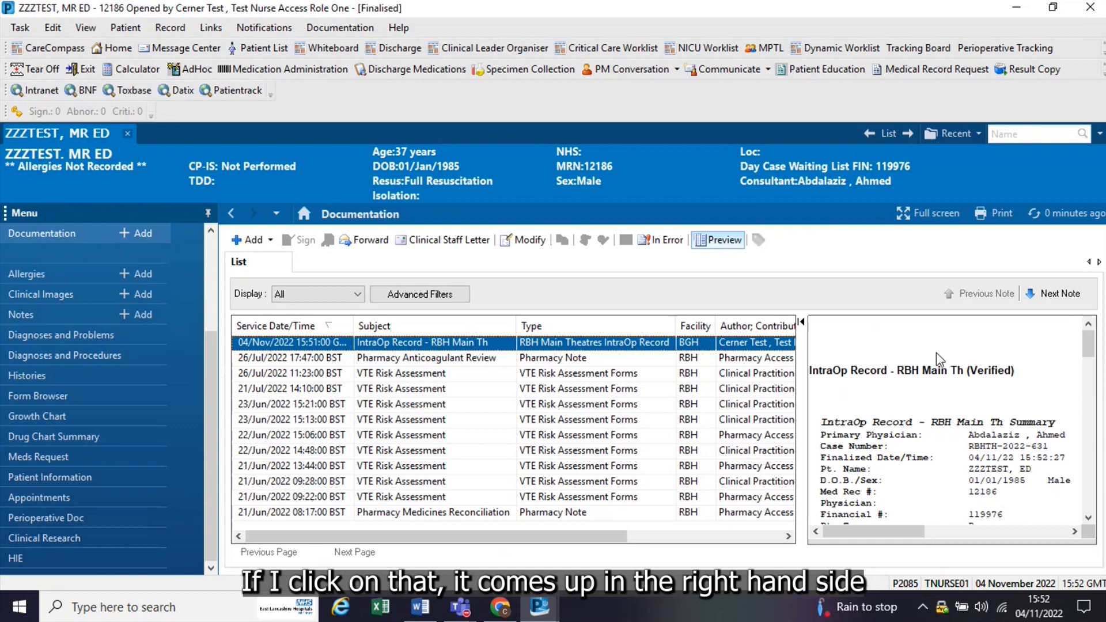